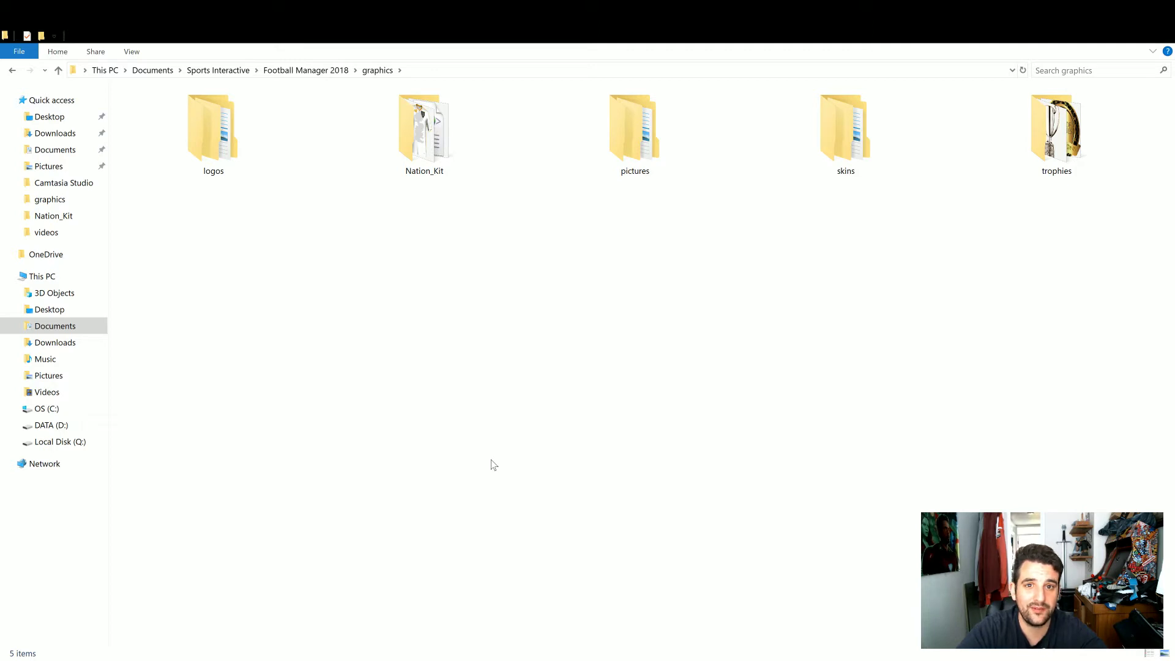
Step: From the Football Manager 2018 folder, open the normal-size Westeros logos under graphics > logos > Westeros
{"action": "left_click", "coordinate": [321, 71]}
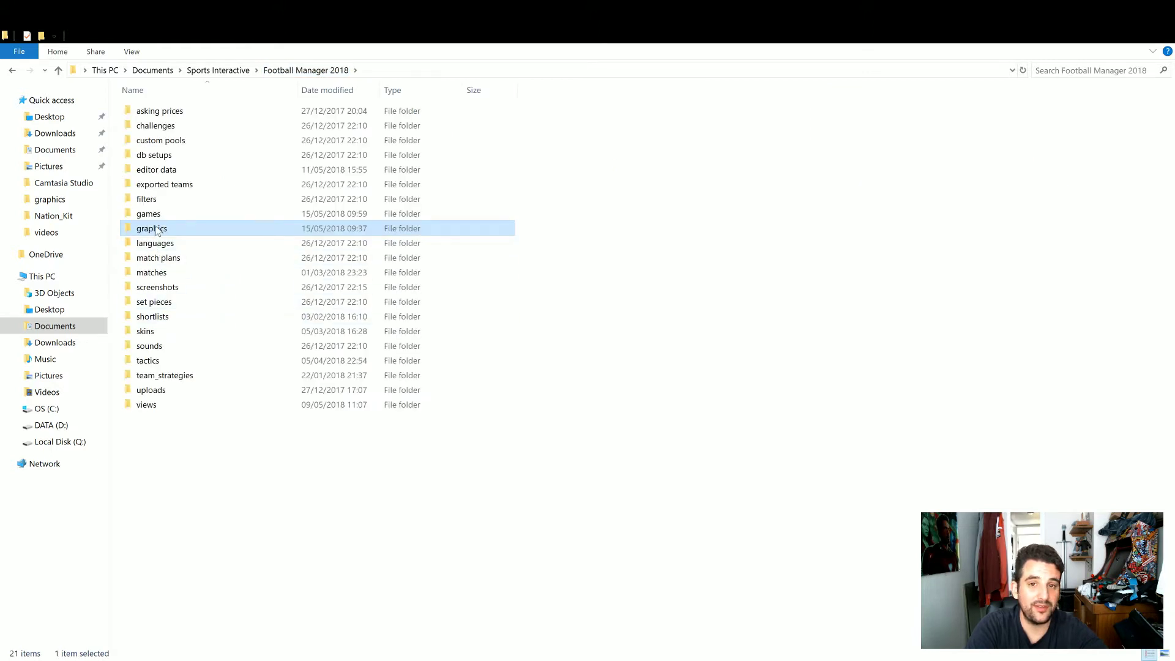
{"action": "double_click", "coordinate": [162, 232]}
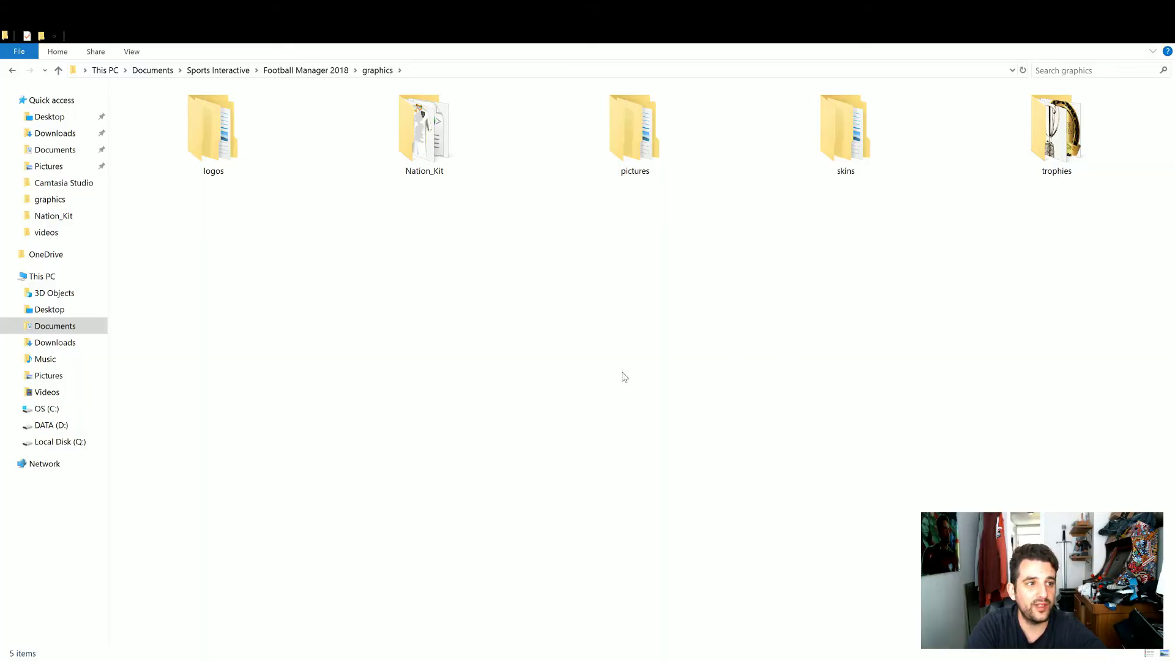
{"action": "double_click", "coordinate": [242, 154]}
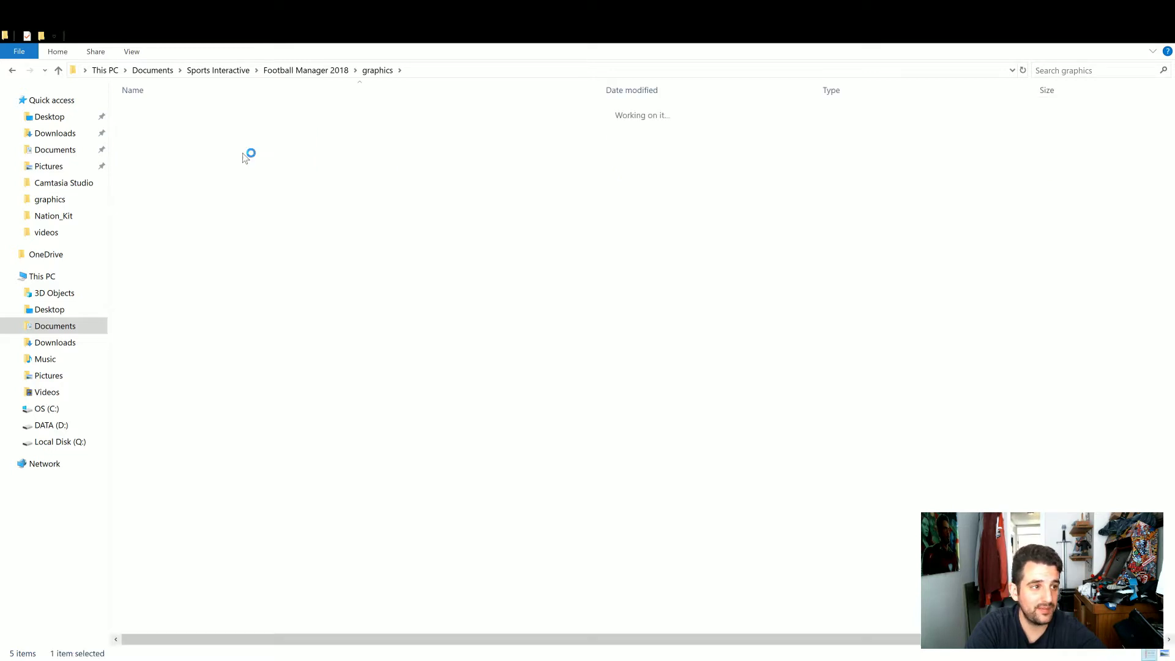
{"action": "double_click", "coordinate": [163, 157]}
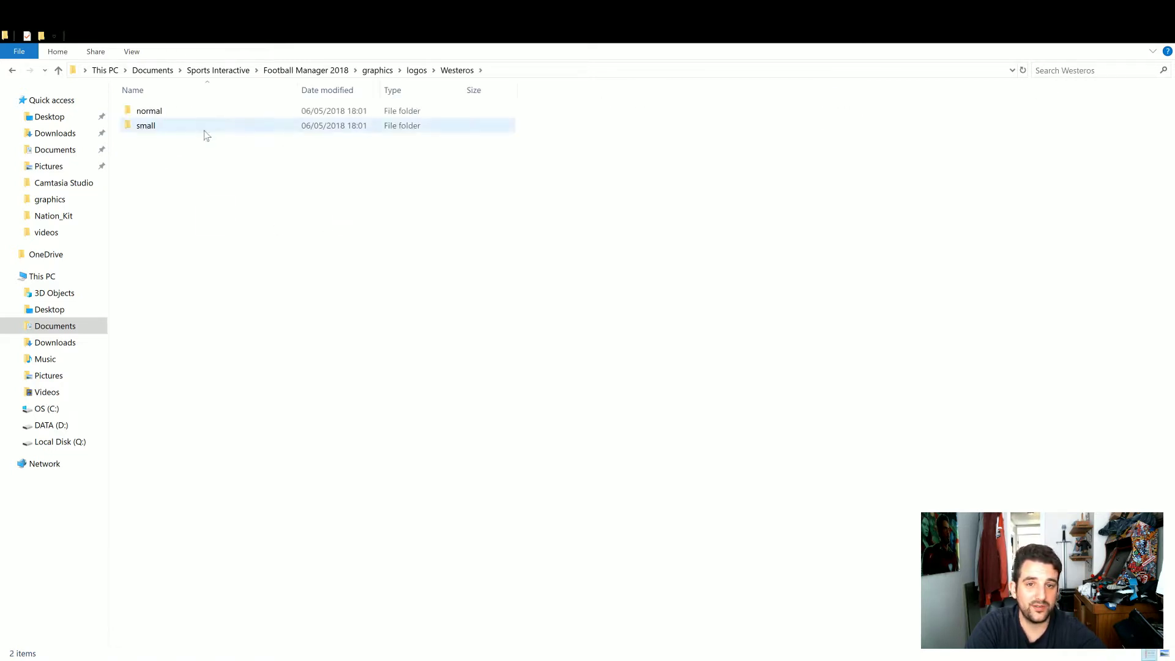
{"action": "double_click", "coordinate": [150, 112]}
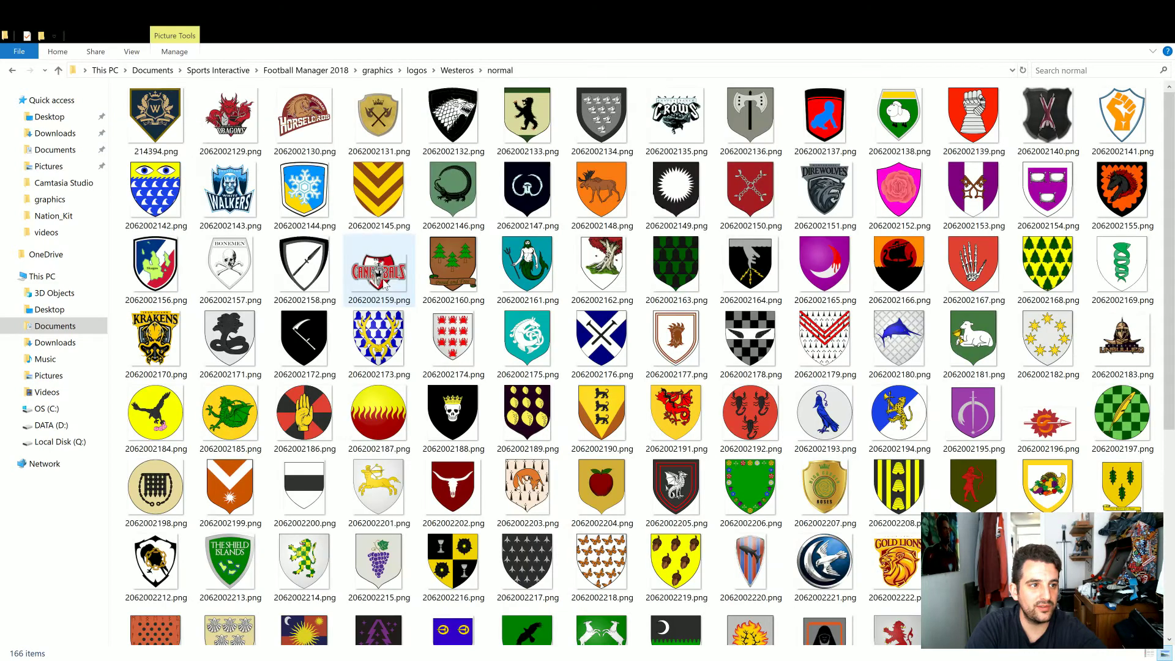
Step: View the small-size Westeros logos and return to the parent logos folder
{"action": "left_click", "coordinate": [58, 70]}
{"action": "left_click", "coordinate": [144, 126]}
{"action": "double_click", "coordinate": [145, 127]}
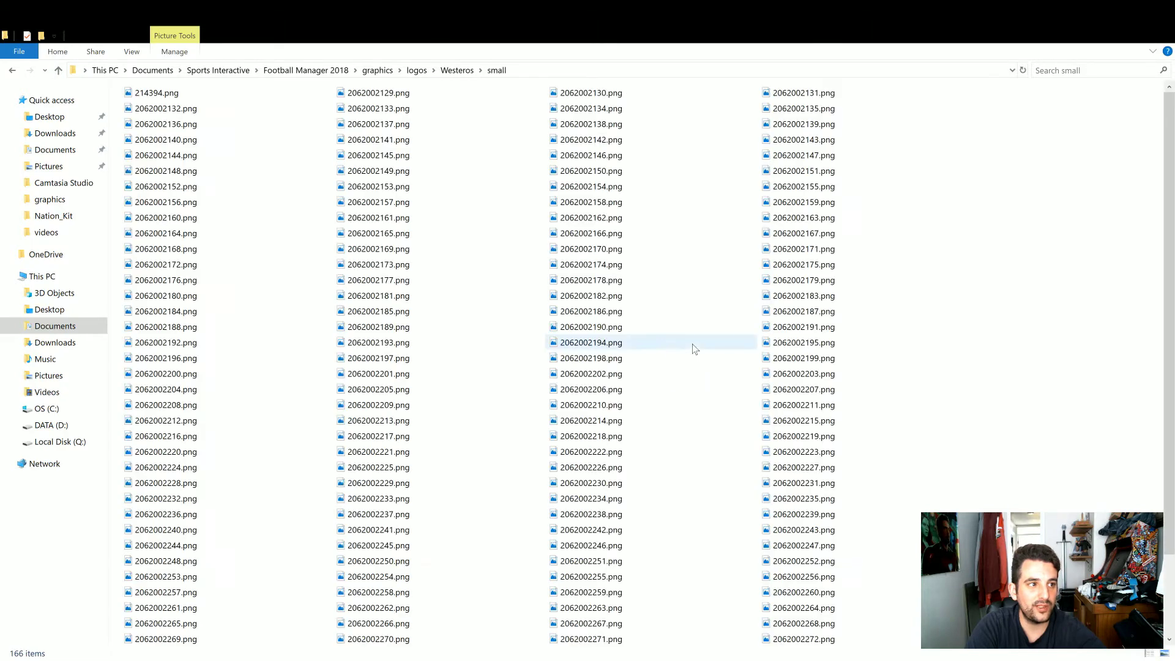
{"action": "left_click", "coordinate": [58, 69]}
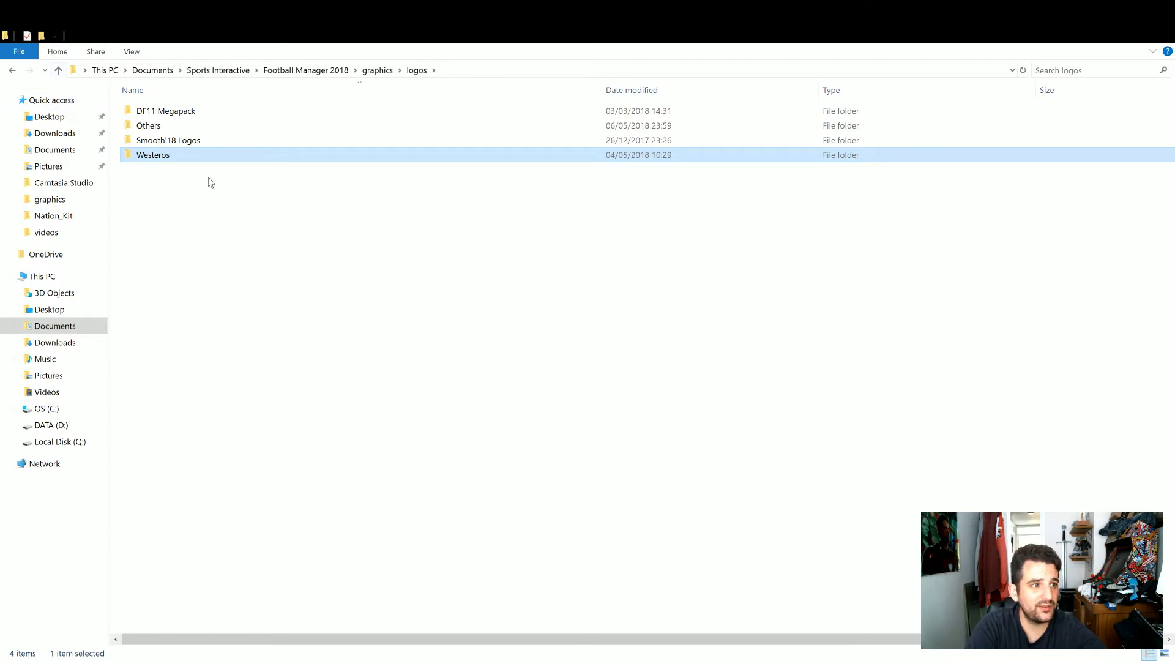
Step: View the large European nation flags under Others > Nations > large > europe, and go back up to Others
{"action": "double_click", "coordinate": [172, 128]}
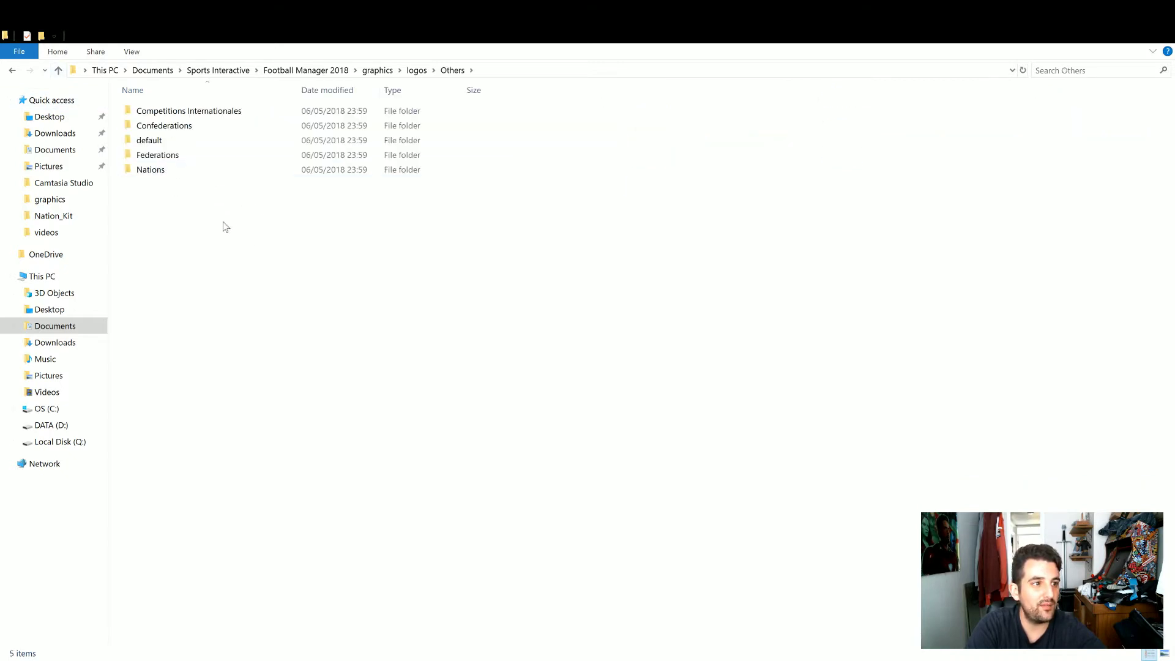
{"action": "double_click", "coordinate": [171, 169]}
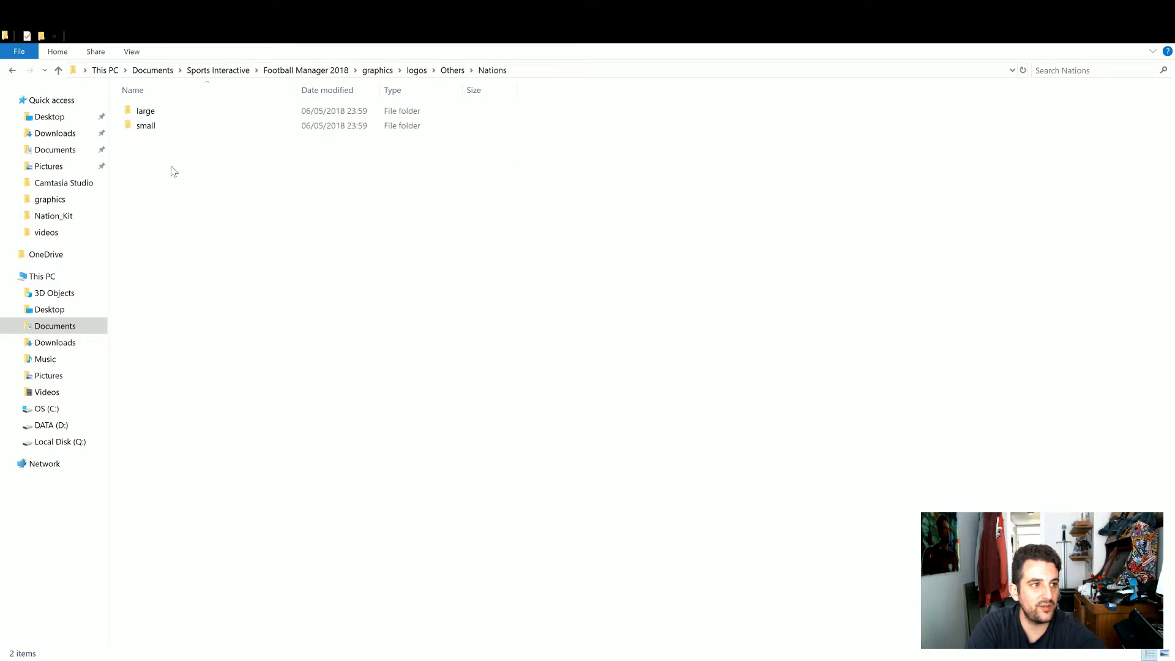
{"action": "double_click", "coordinate": [164, 111]}
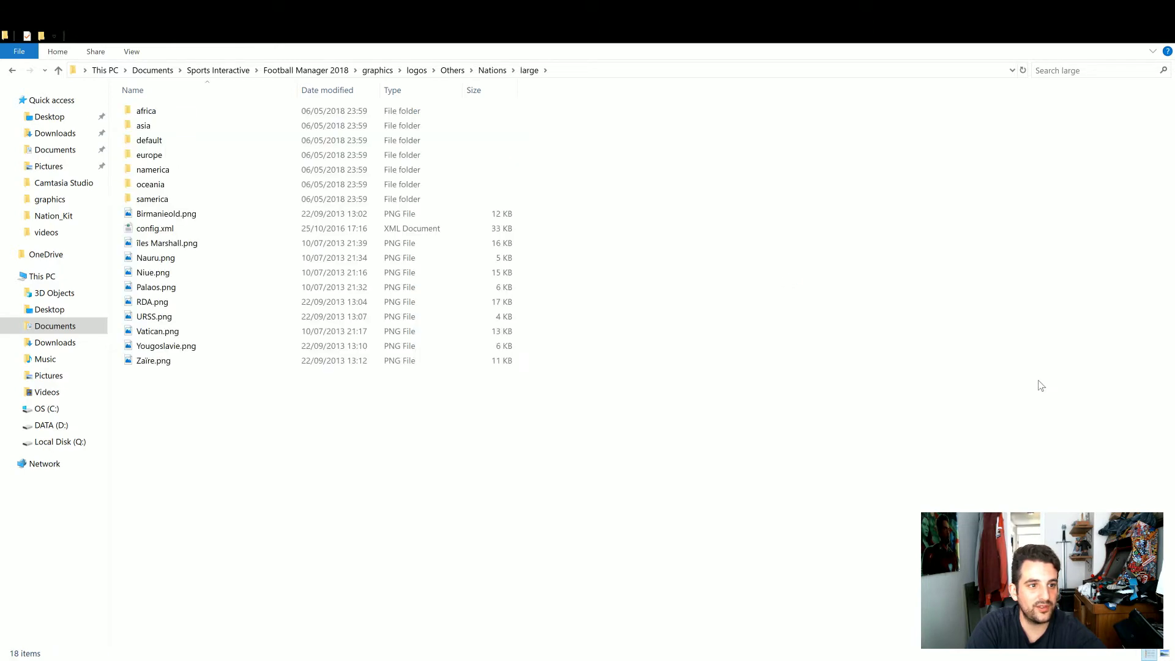
{"action": "double_click", "coordinate": [207, 161]}
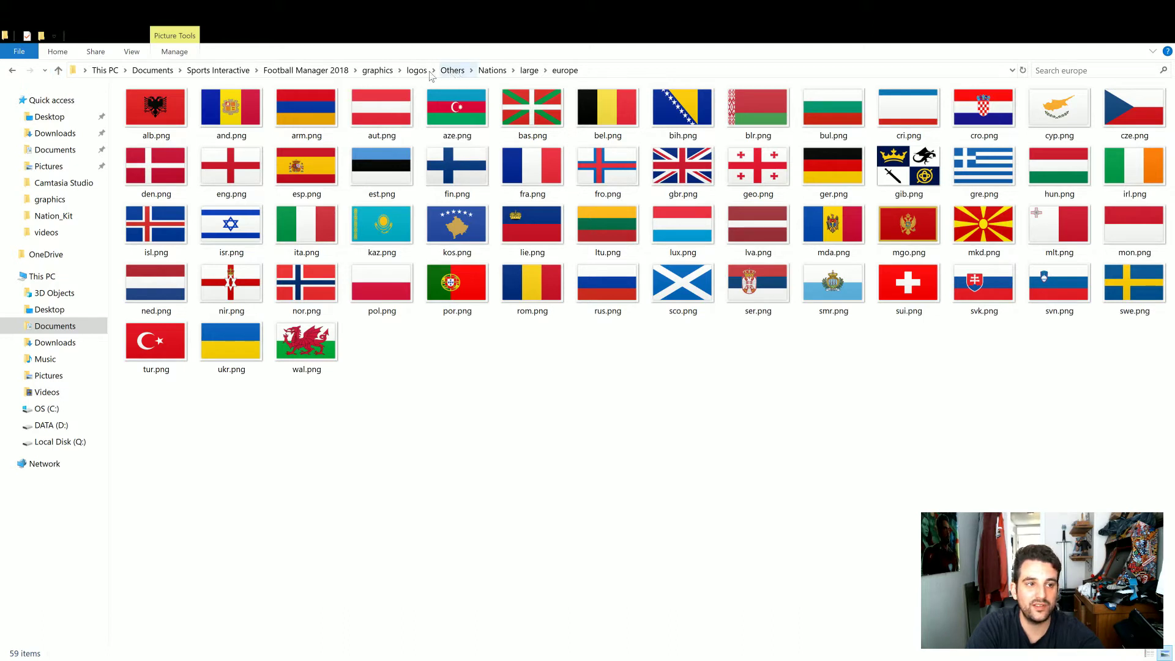
{"action": "left_click", "coordinate": [59, 70]}
{"action": "left_click", "coordinate": [59, 70]}
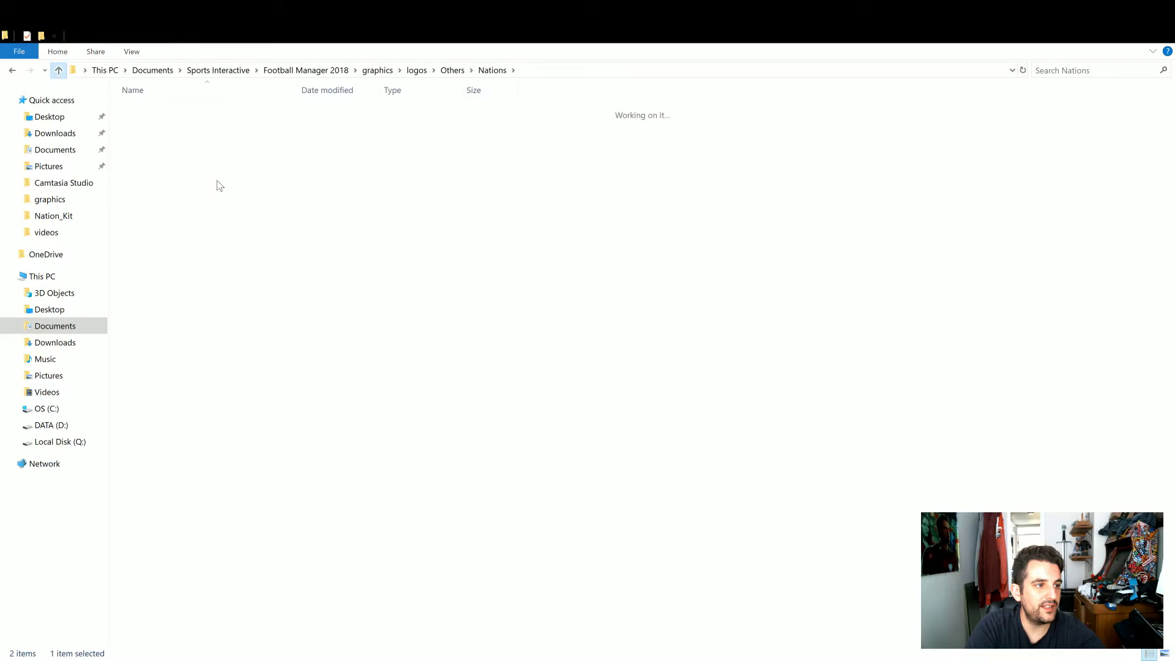
Step: Locate 214394.png among the normal federation logos in the Federations folder and return to the graphics folder
{"action": "double_click", "coordinate": [172, 156]}
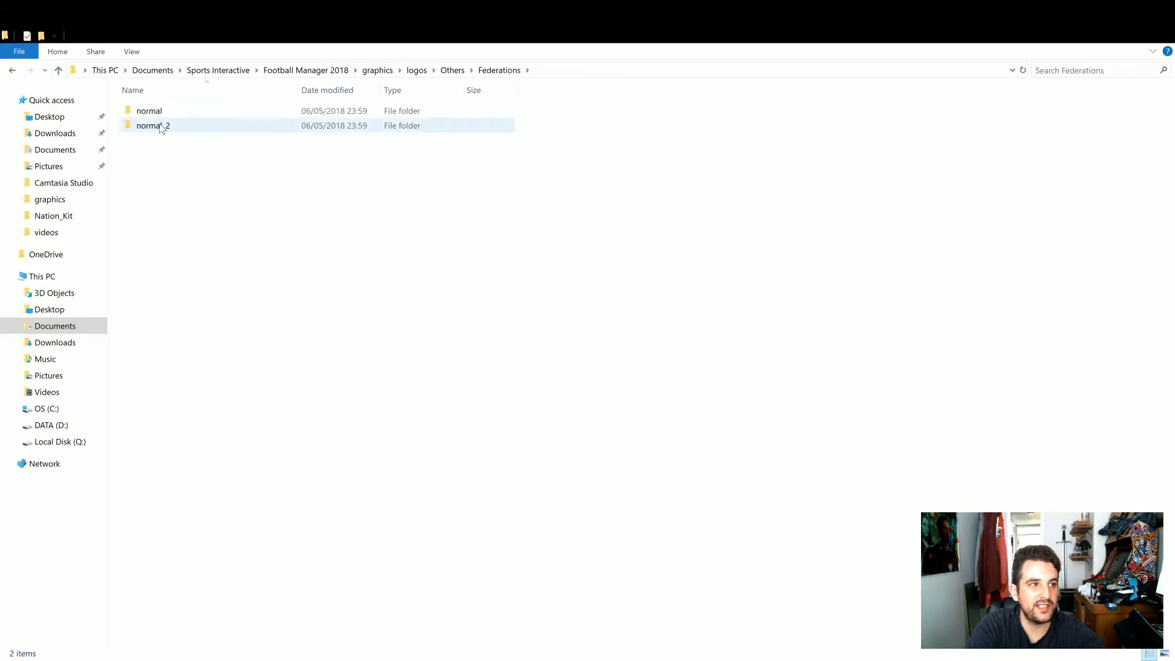
{"action": "left_click", "coordinate": [159, 111]}
{"action": "double_click", "coordinate": [159, 111]}
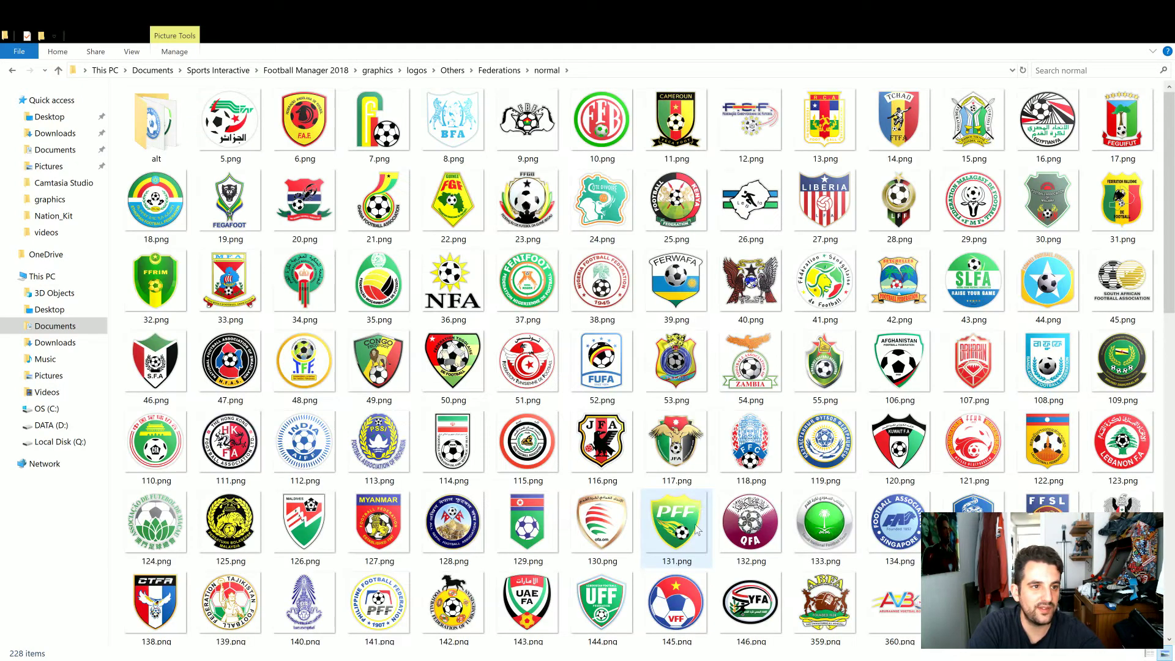
{"action": "scroll", "coordinate": [695, 495], "scroll_direction": "down", "scroll_amount": 10}
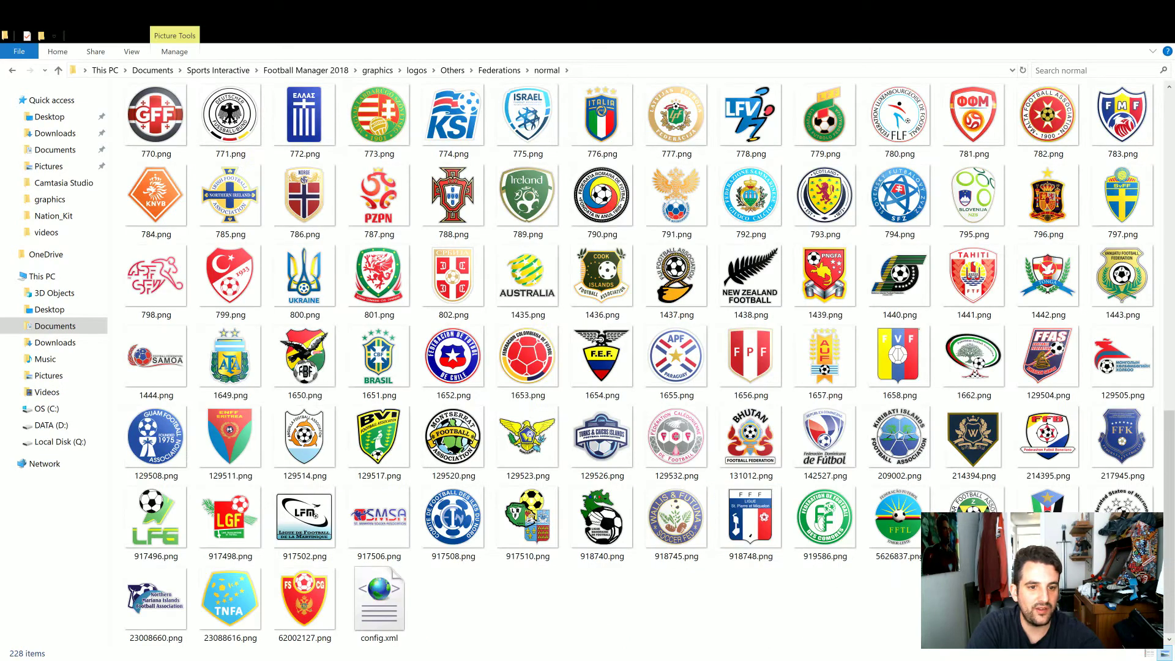
{"action": "left_click", "coordinate": [979, 429]}
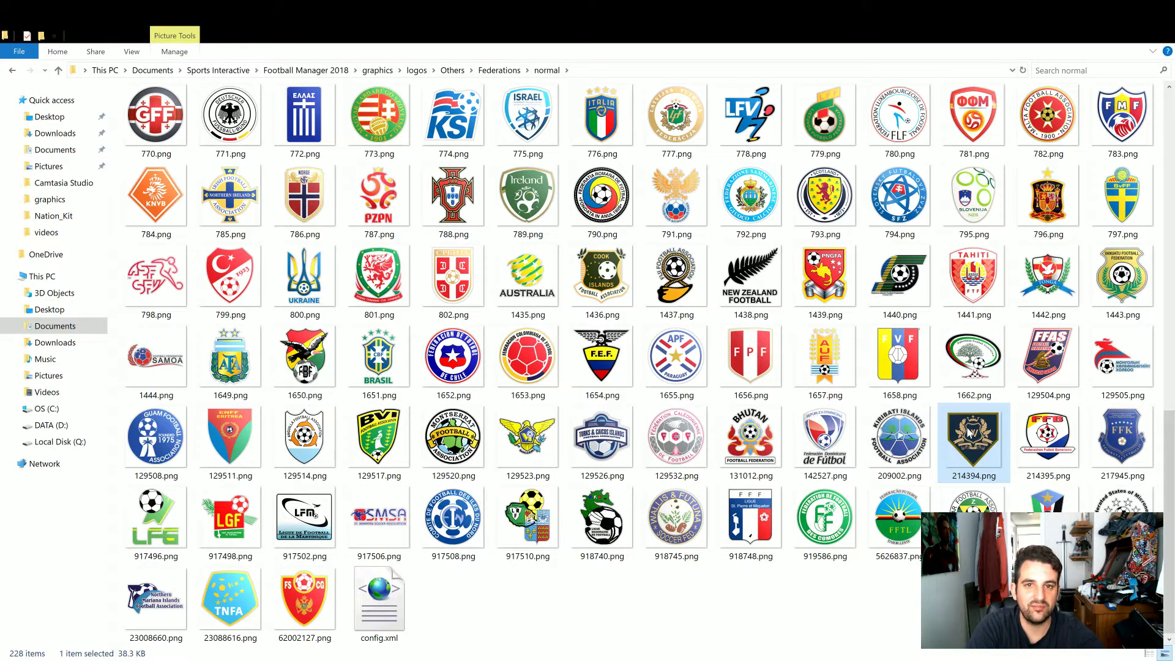
{"action": "key", "text": "alt+Up"}
{"action": "key", "text": "alt+Up"}
{"action": "key", "text": "alt+Up"}
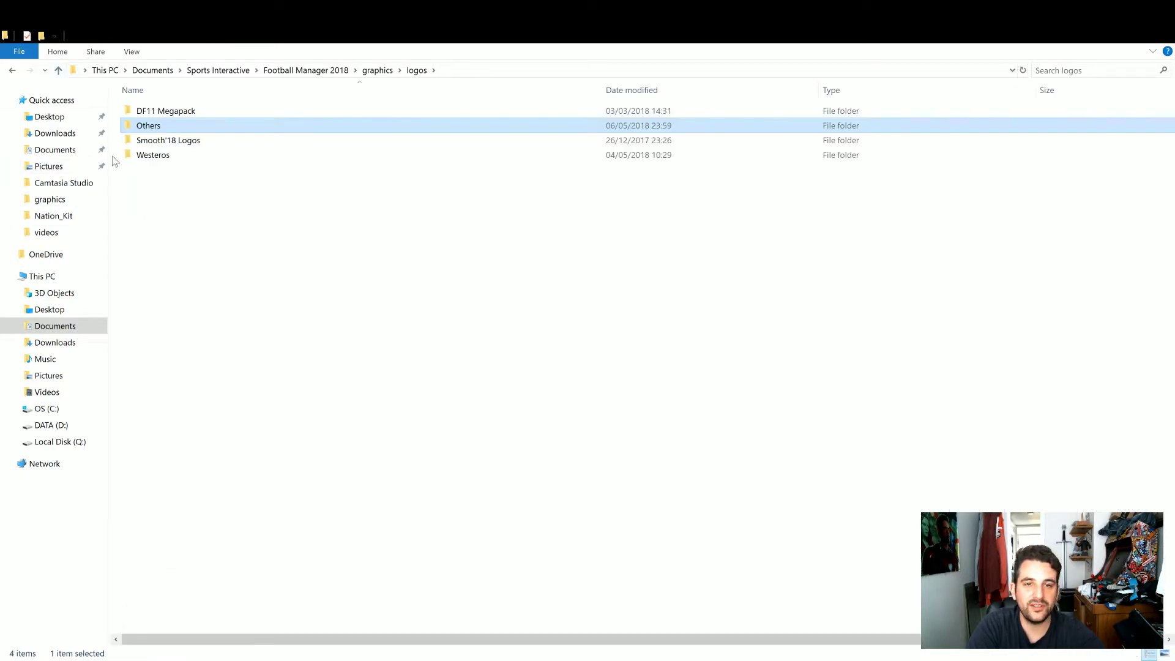
{"action": "left_click", "coordinate": [60, 70]}
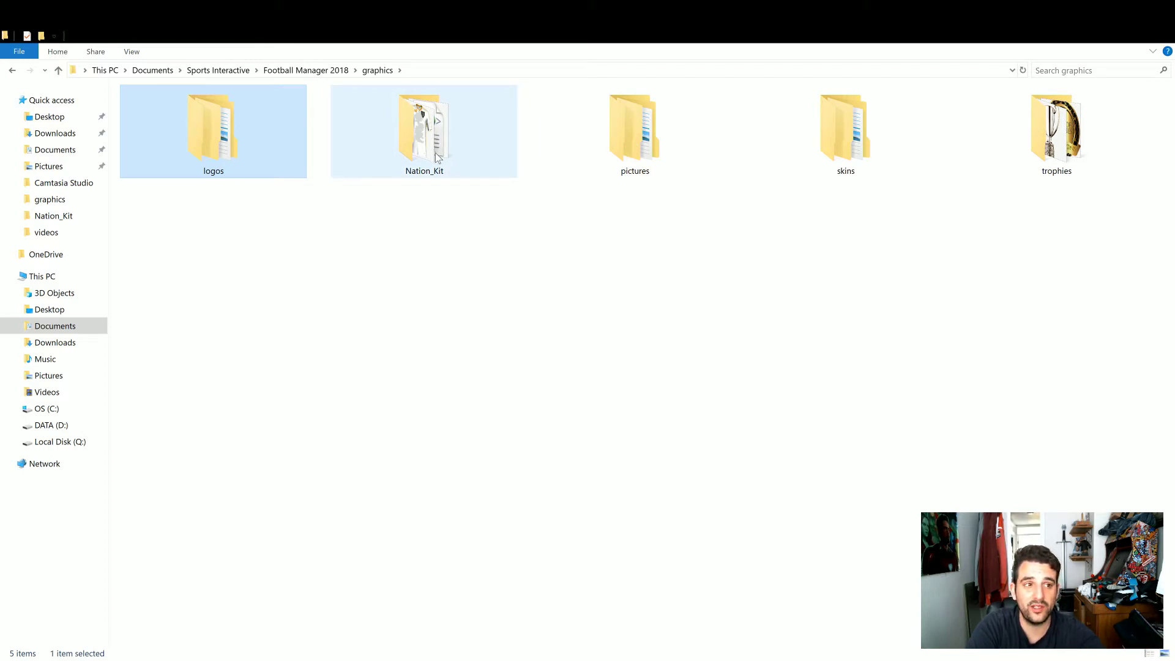
Step: Examine the Westeros kit images under pictures > kits > Westeros
{"action": "double_click", "coordinate": [640, 159]}
{"action": "double_click", "coordinate": [132, 115]}
{"action": "double_click", "coordinate": [174, 183]}
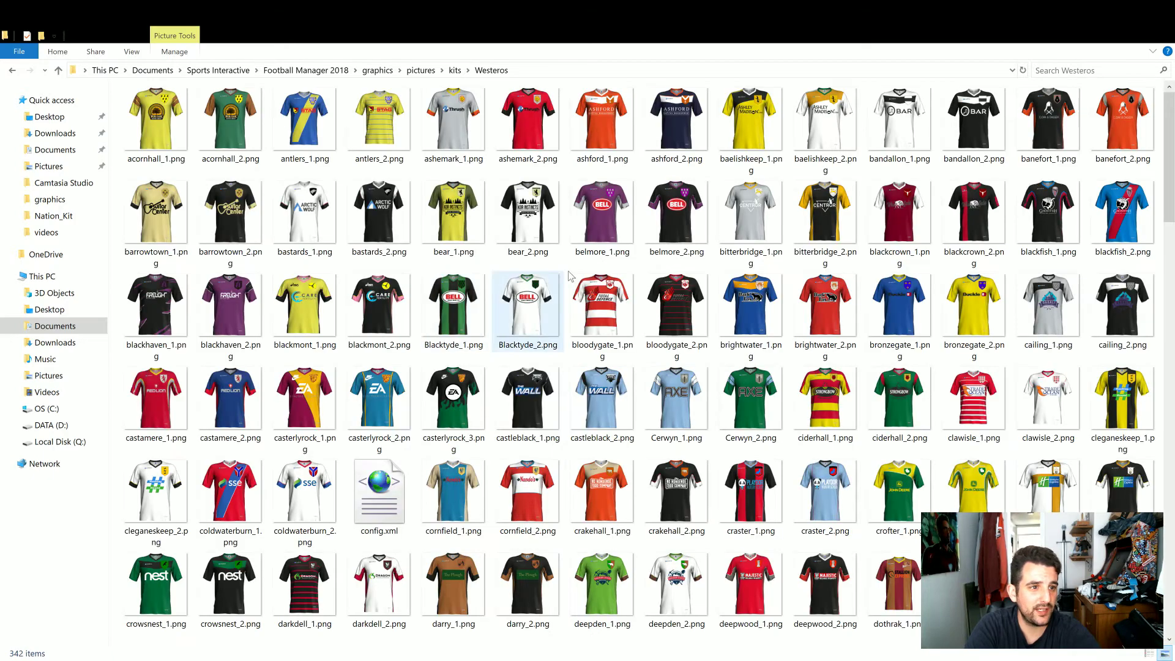
{"action": "scroll", "coordinate": [716, 401], "scroll_direction": "down", "scroll_amount": 10}
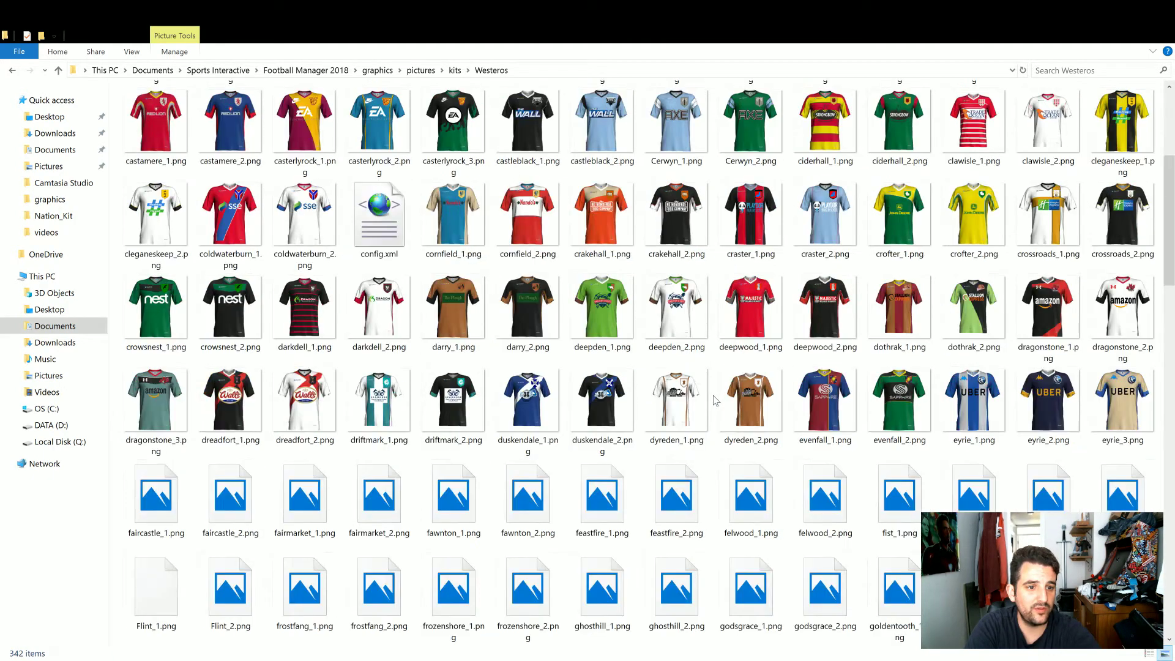
{"action": "scroll", "coordinate": [716, 401], "scroll_direction": "down", "scroll_amount": 10}
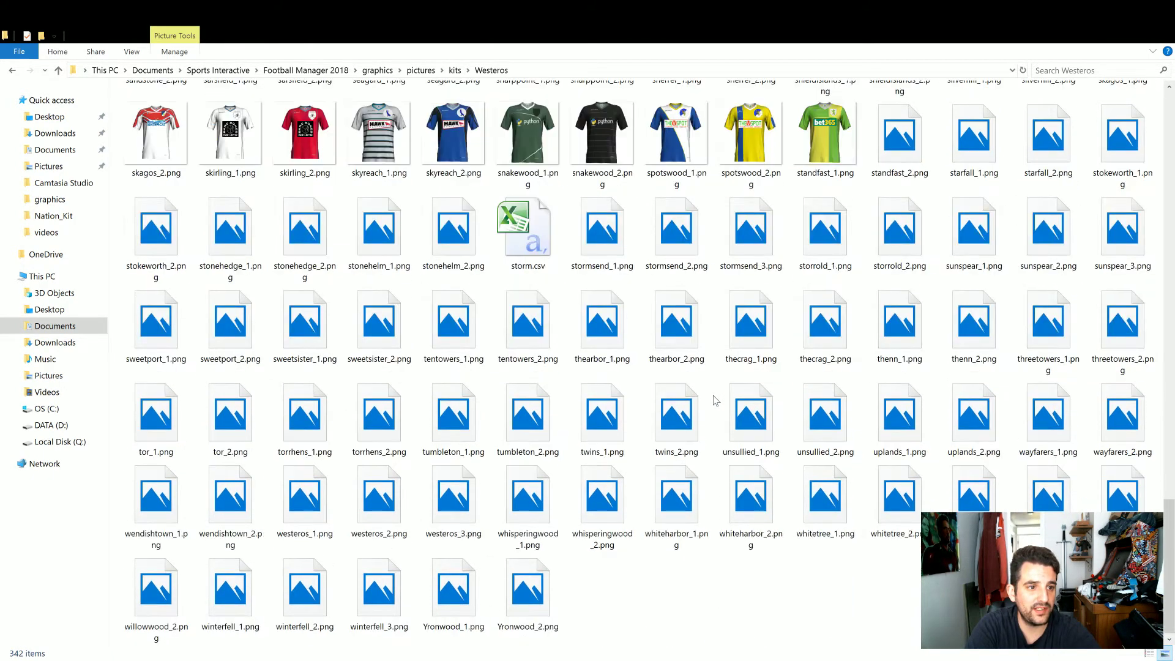
Step: Go back to the graphics folder and view the images in its trophies folder
{"action": "left_click", "coordinate": [59, 70]}
{"action": "left_click", "coordinate": [58, 70]}
{"action": "left_click", "coordinate": [58, 70]}
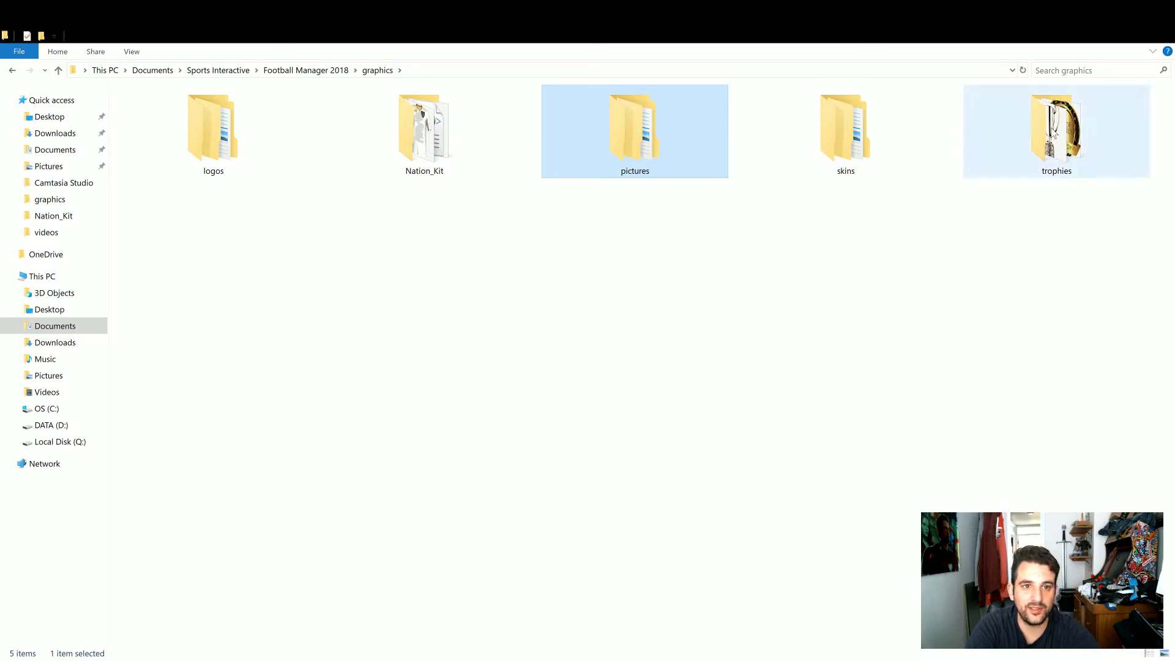
{"action": "double_click", "coordinate": [1049, 135]}
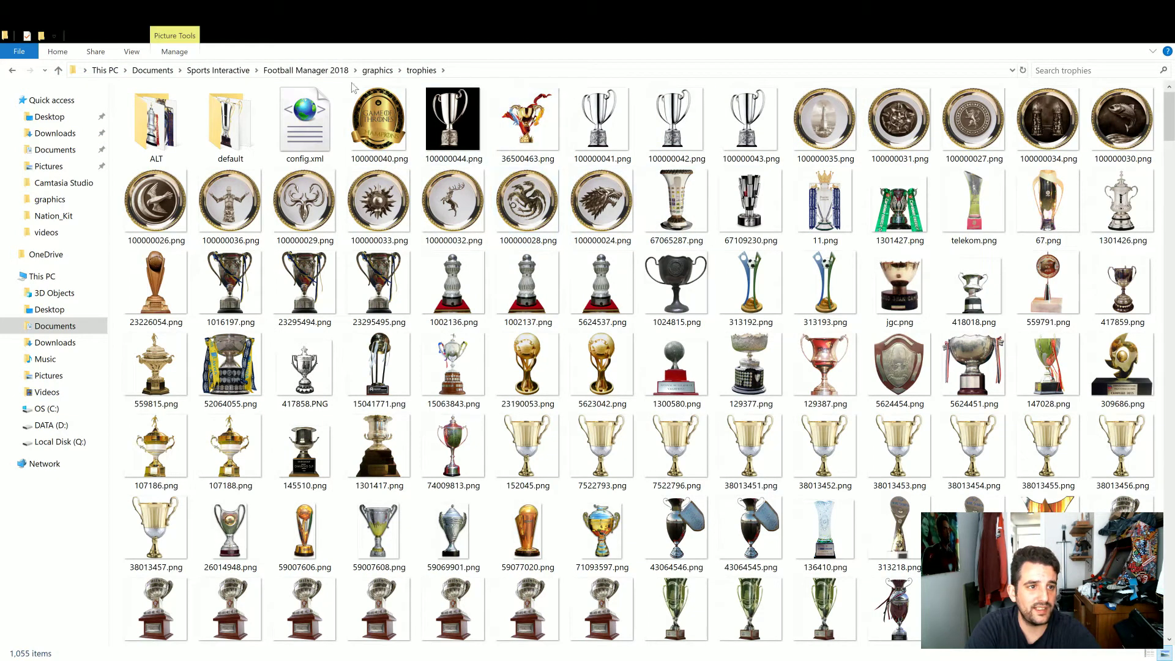
{"action": "left_click", "coordinate": [57, 71]}
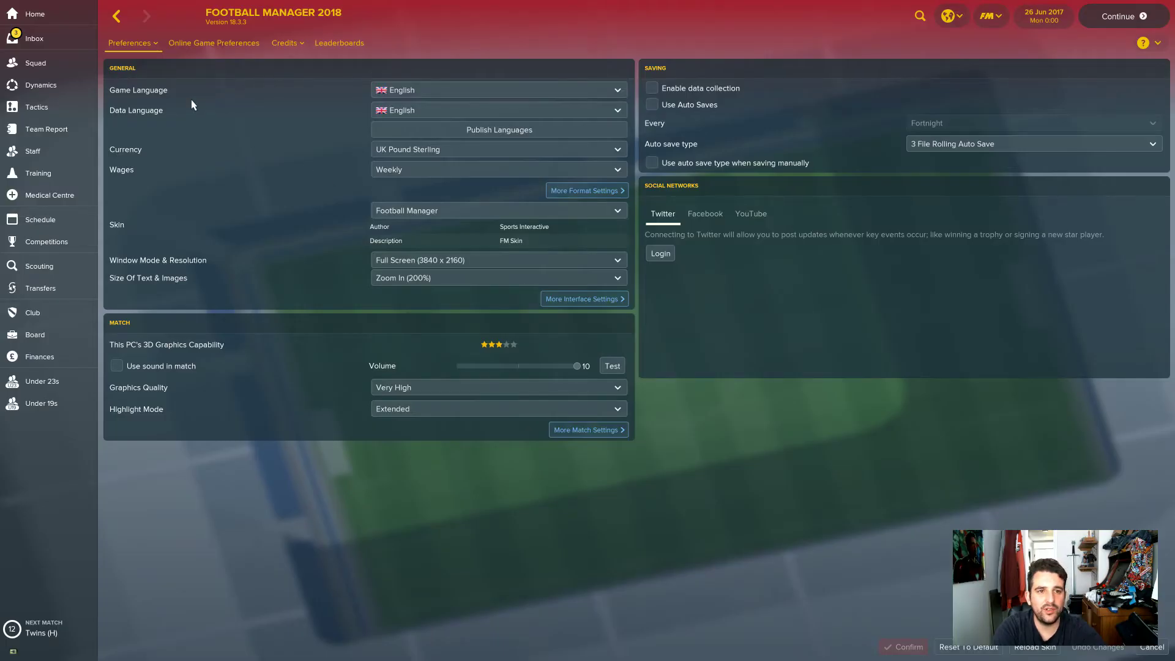
Step: Open the Interface preferences in Football Manager 2018 to view the skin and cache settings
{"action": "left_click", "coordinate": [125, 44]}
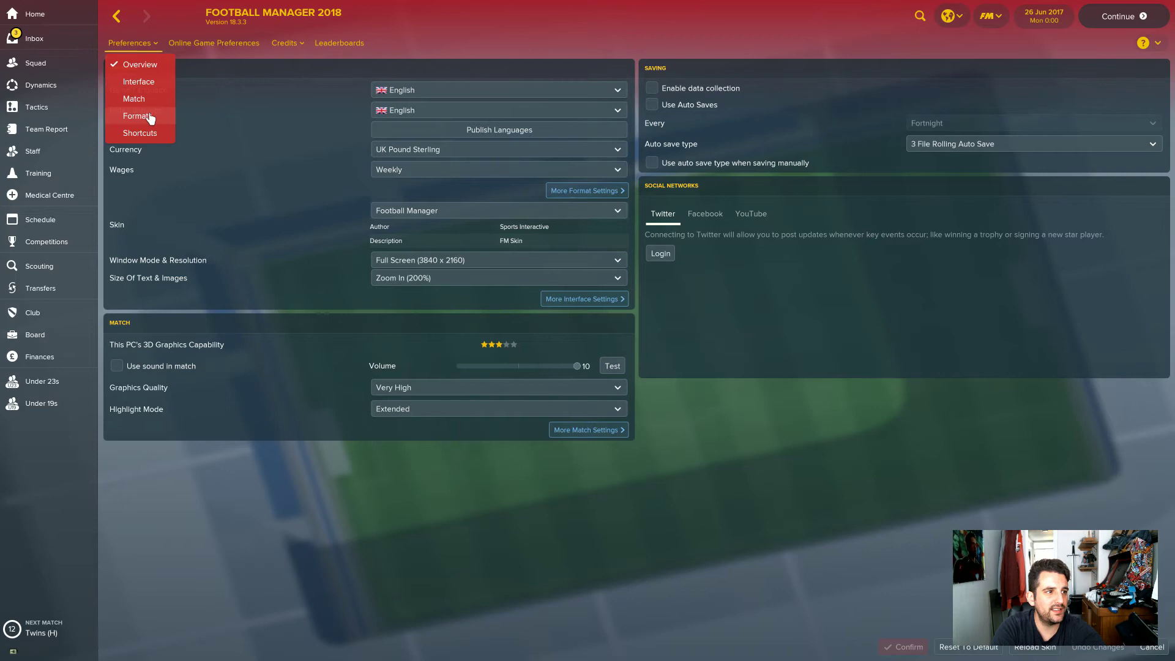
{"action": "left_click", "coordinate": [140, 84]}
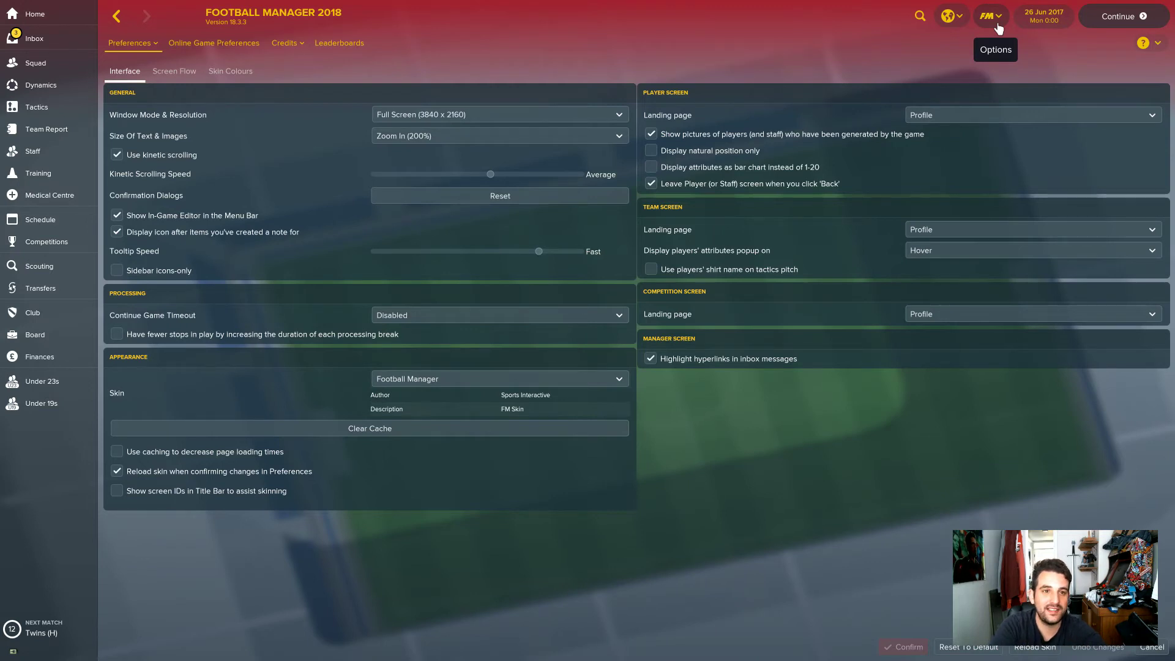
Step: Start a new career game and check that the Game of Thrones - Westeros 5 Tier League System editor file is enabled for its database
{"action": "left_click", "coordinate": [990, 17]}
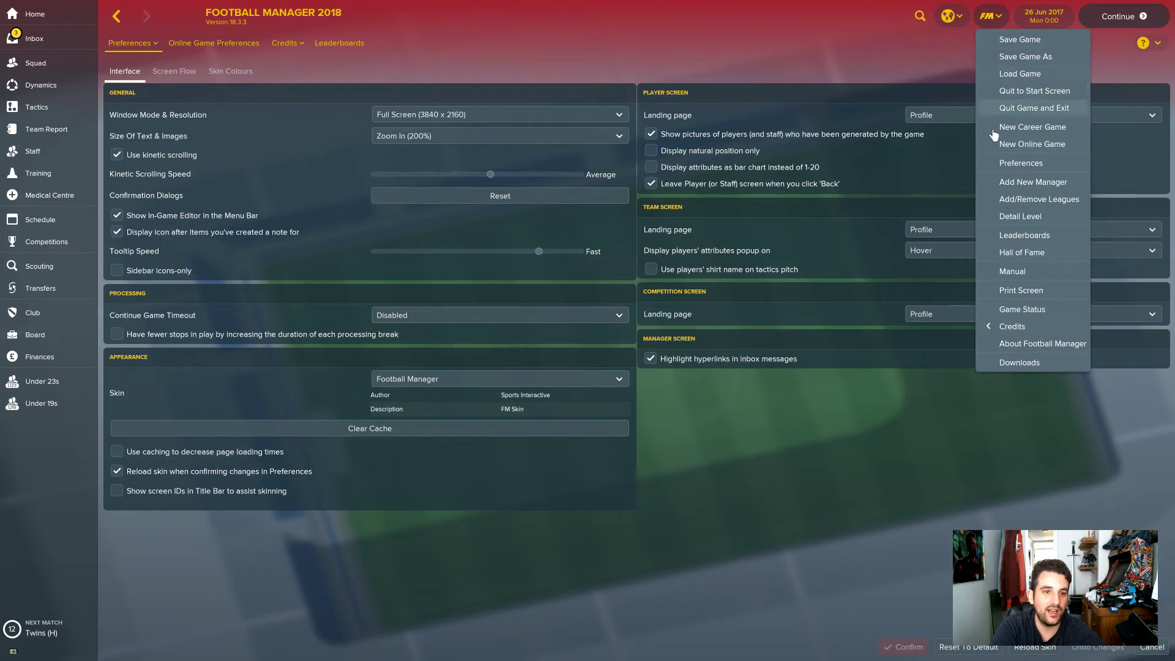
{"action": "left_click", "coordinate": [1023, 127]}
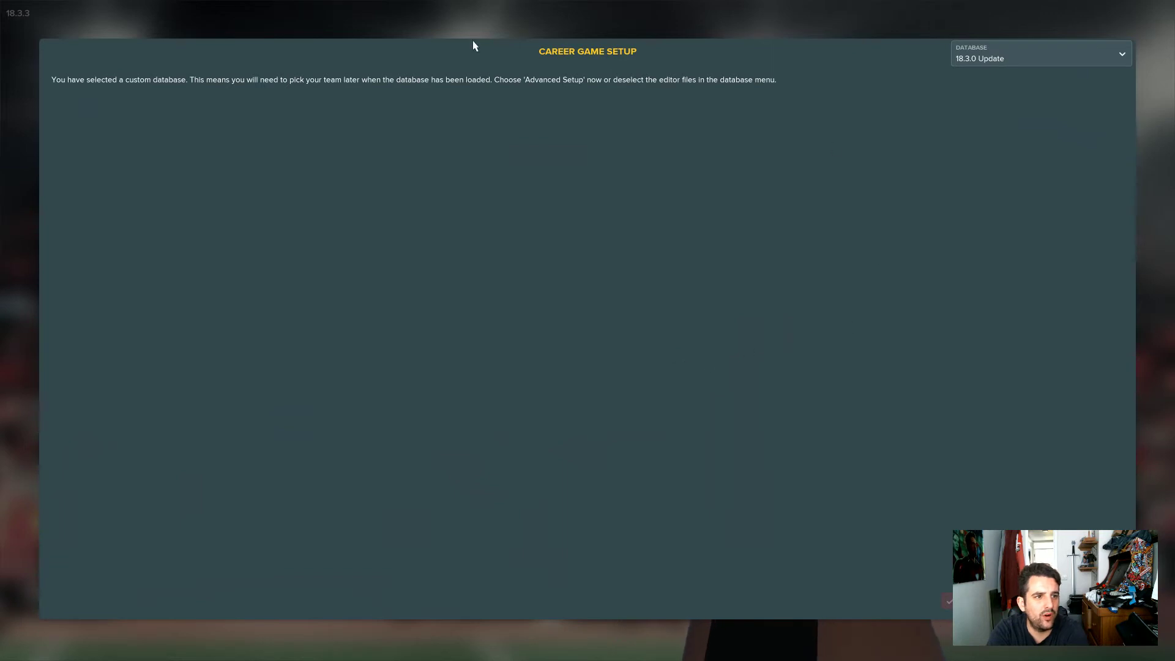
{"action": "left_click", "coordinate": [1009, 61]}
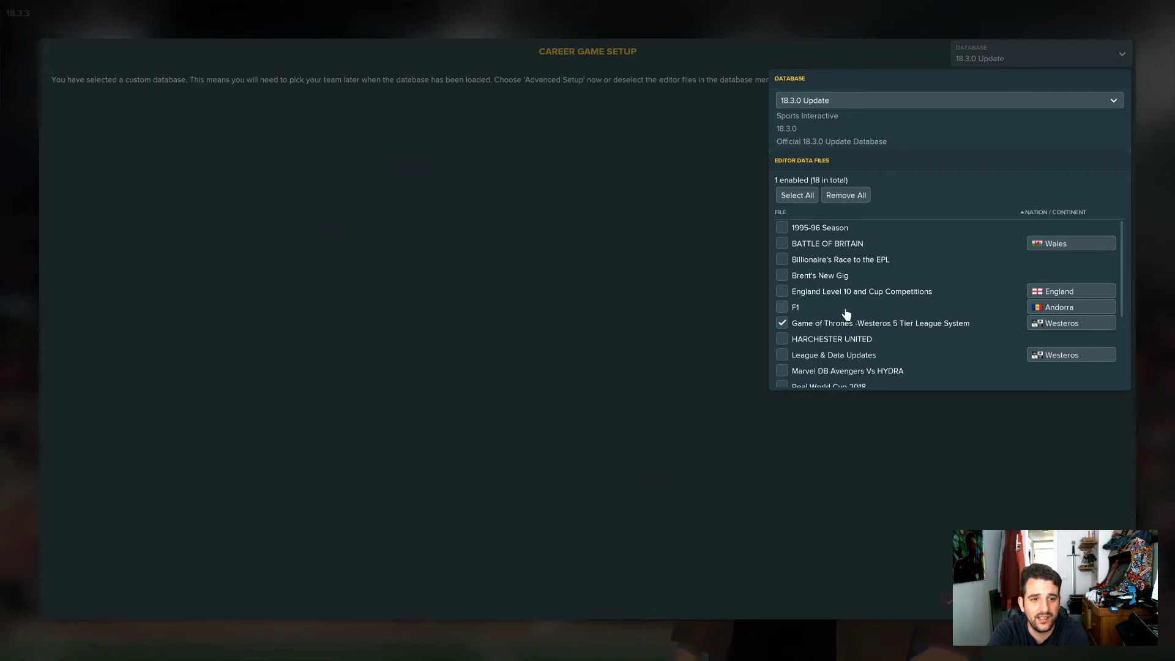
{"action": "scroll", "coordinate": [855, 306], "scroll_direction": "down", "scroll_amount": 1}
{"action": "scroll", "coordinate": [855, 303], "scroll_direction": "down", "scroll_amount": 6}
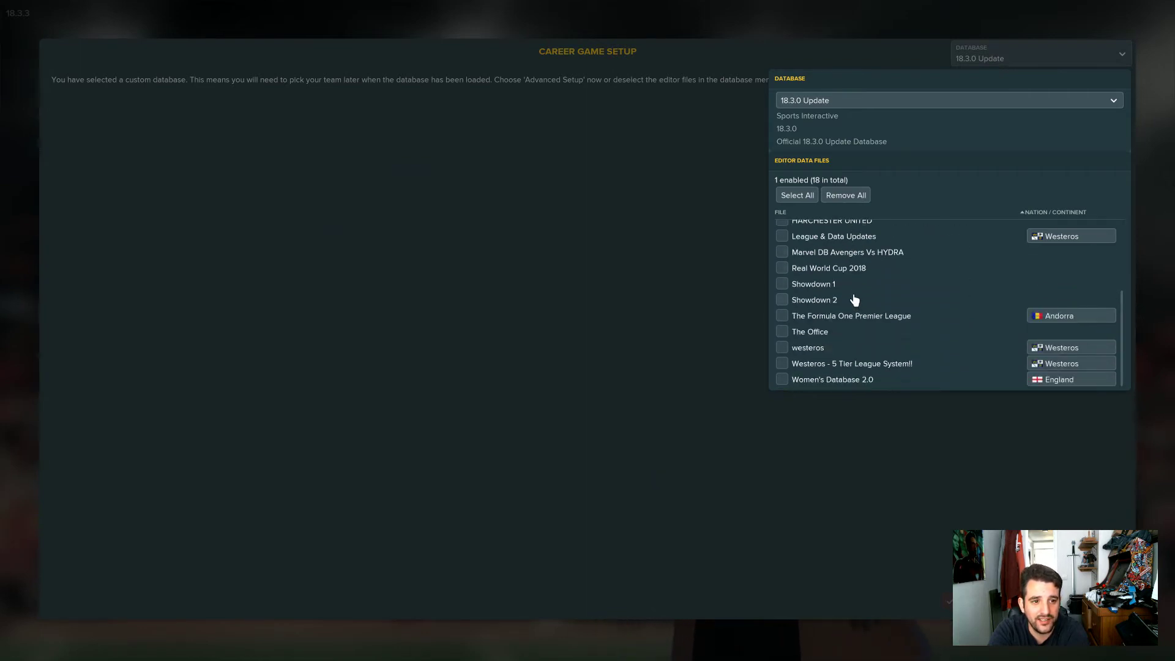
{"action": "scroll", "coordinate": [856, 294], "scroll_direction": "up", "scroll_amount": 4}
{"action": "scroll", "coordinate": [856, 293], "scroll_direction": "up", "scroll_amount": 3}
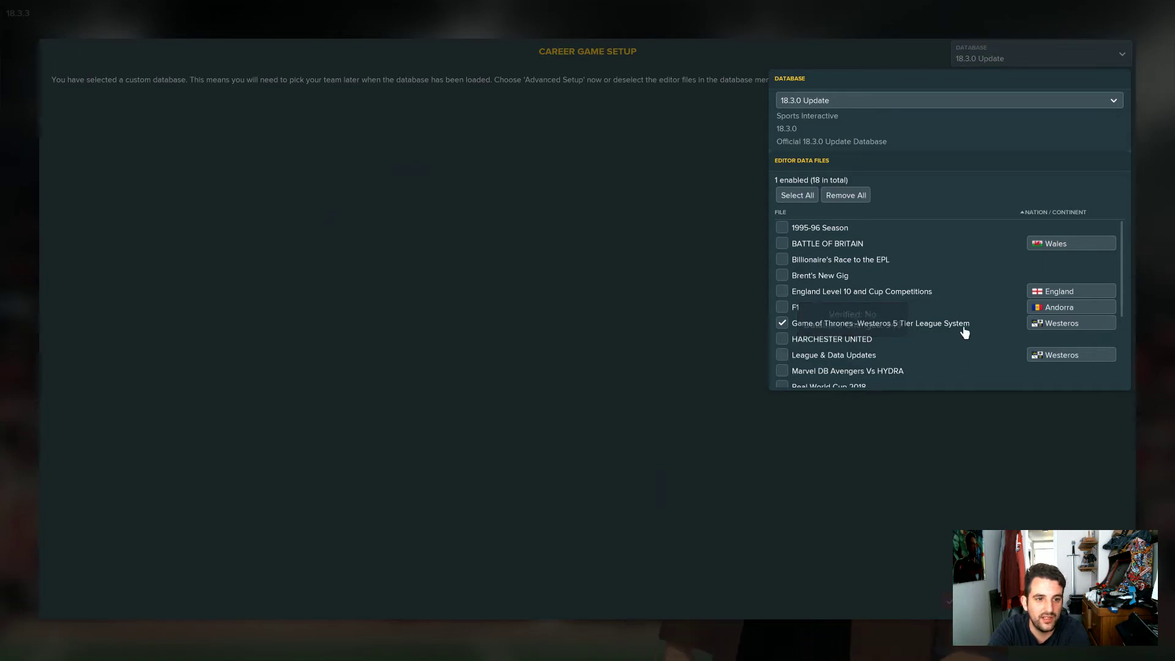
{"action": "left_click", "coordinate": [847, 512]}
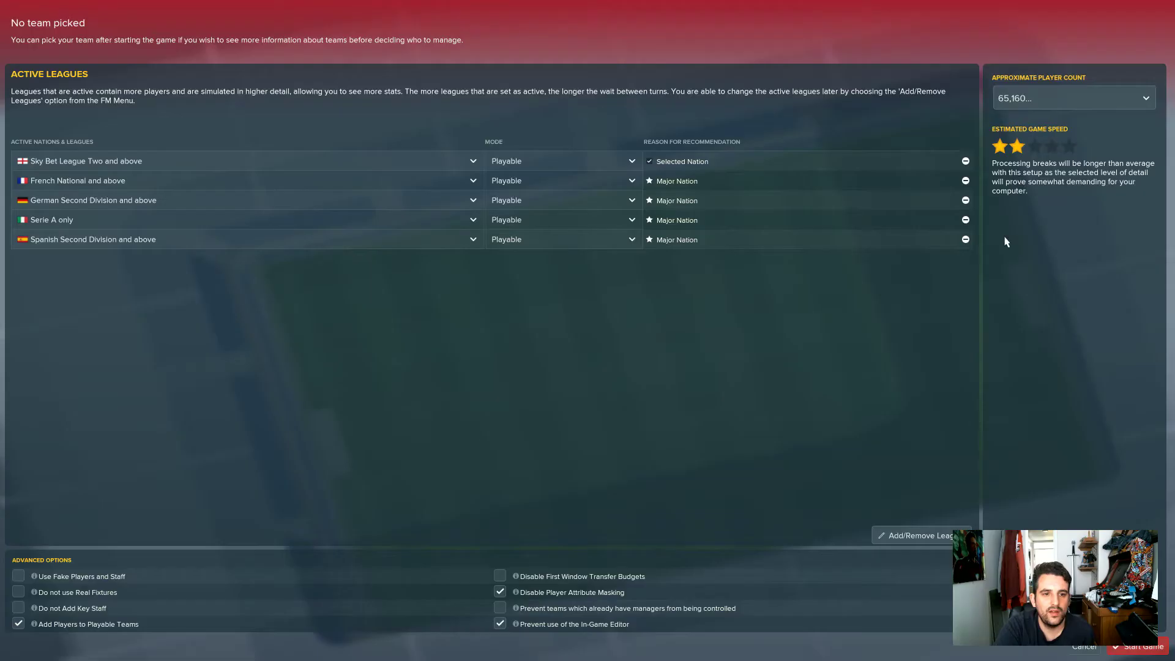
Step: Remove England, France, Germany, Italy and Spain from the active nations and add Westeros as the only playable nation
{"action": "left_click", "coordinate": [921, 536]}
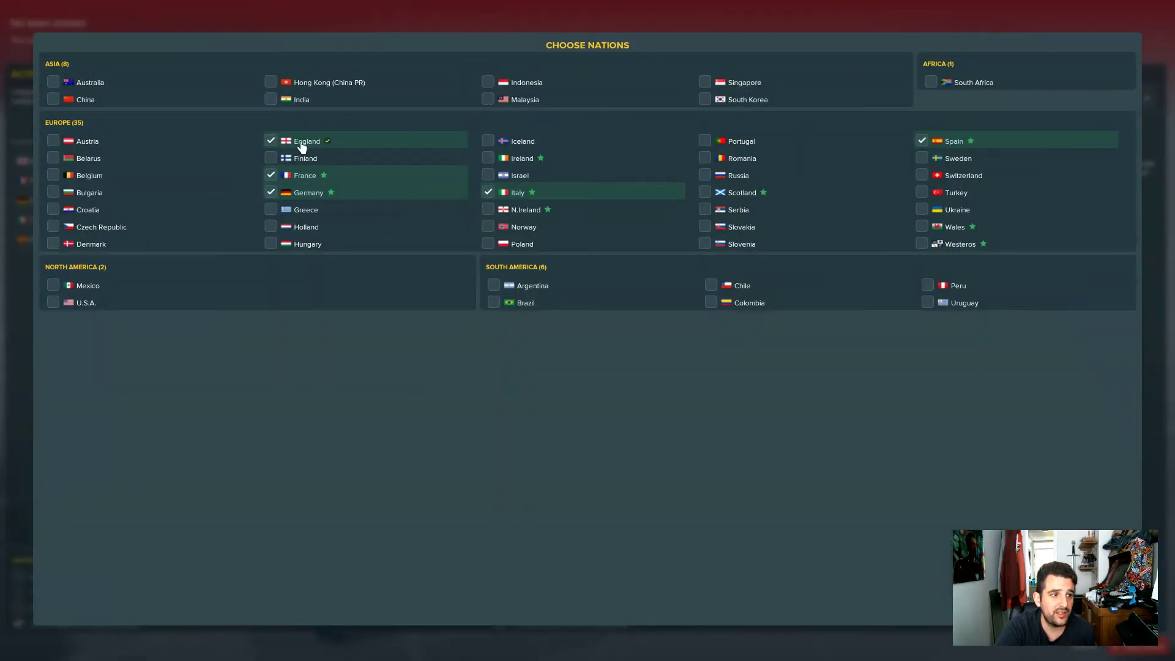
{"action": "left_click", "coordinate": [271, 141]}
{"action": "left_click", "coordinate": [271, 175]}
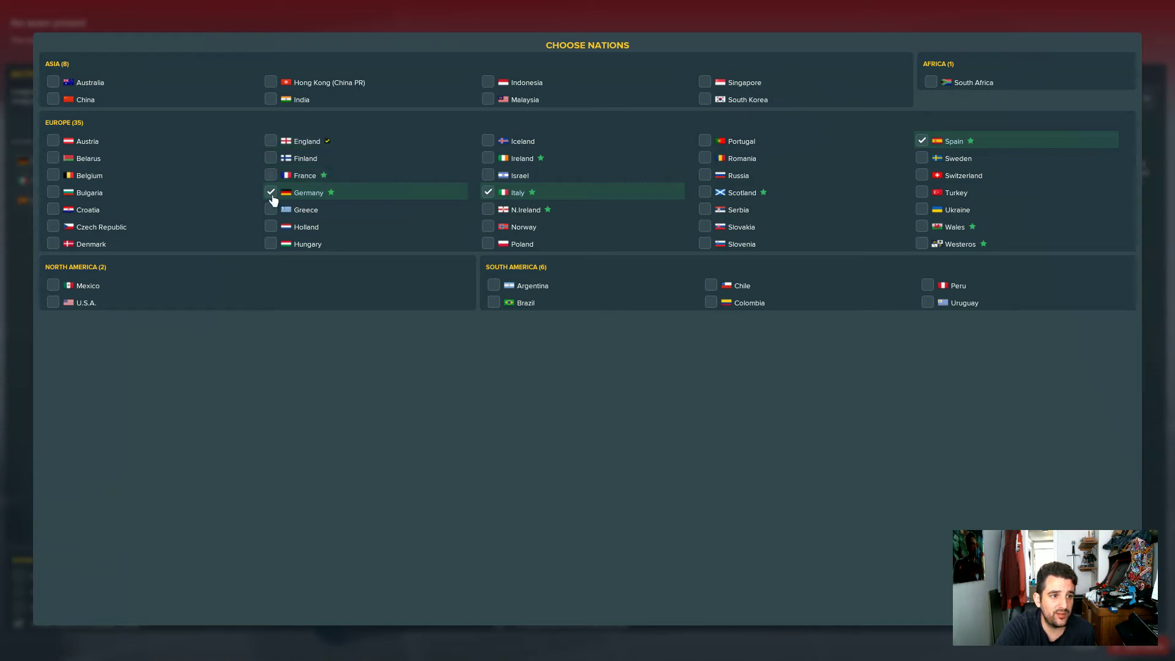
{"action": "left_click", "coordinate": [270, 192]}
{"action": "left_click", "coordinate": [488, 193]}
{"action": "left_click", "coordinate": [922, 141]}
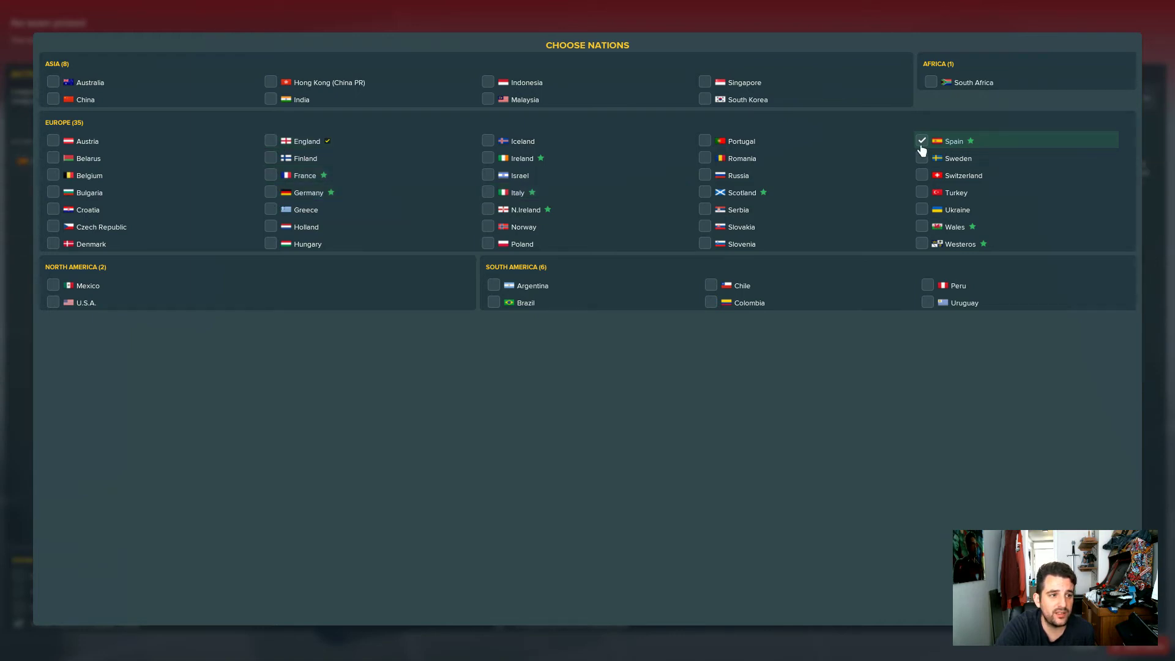
{"action": "left_click", "coordinate": [922, 244]}
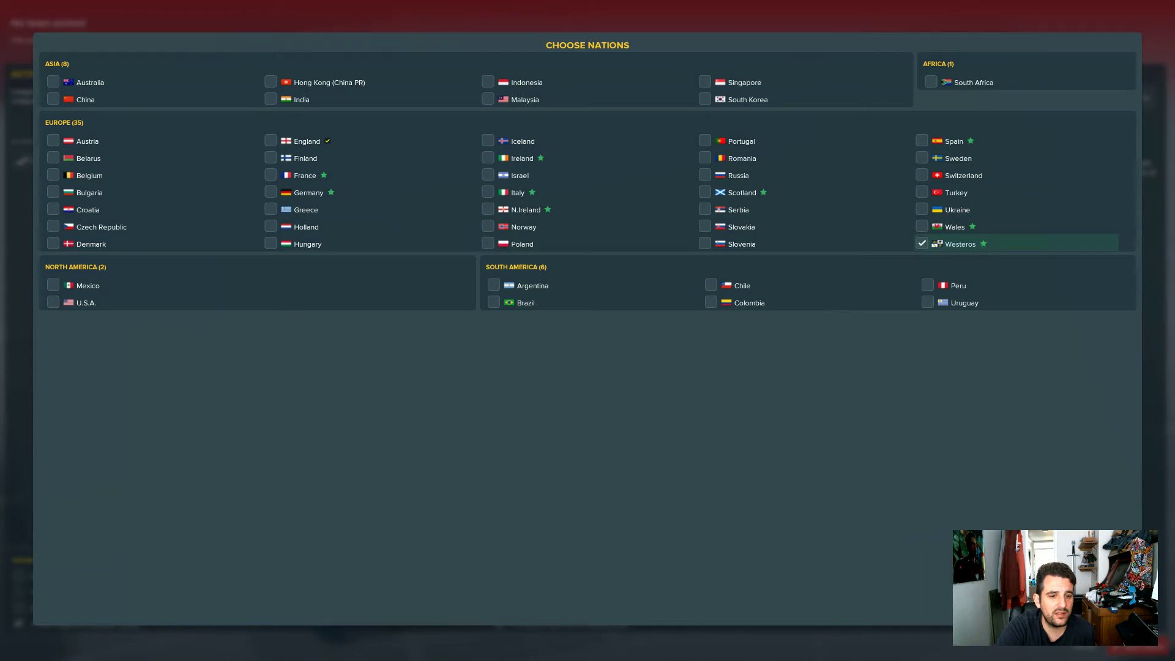
{"action": "left_click", "coordinate": [1115, 612]}
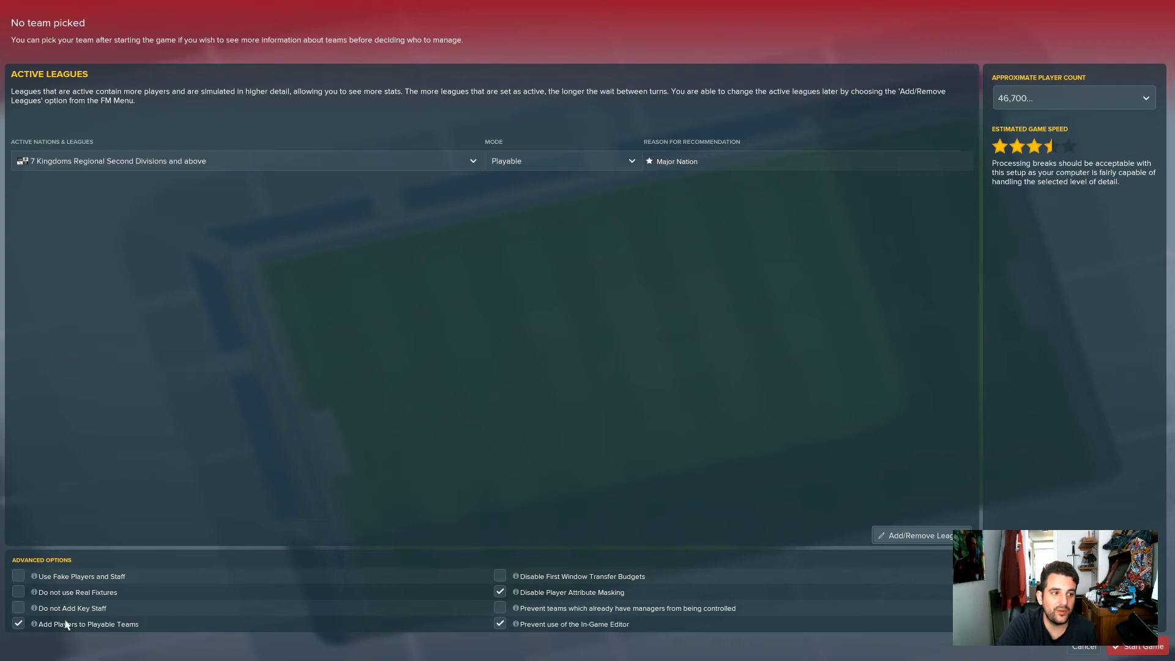
Step: Start the game with Add Players to Playable Teams enabled and choose Dragonstone from the Iron Throne Prem as the team to manage
{"action": "left_click", "coordinate": [18, 623]}
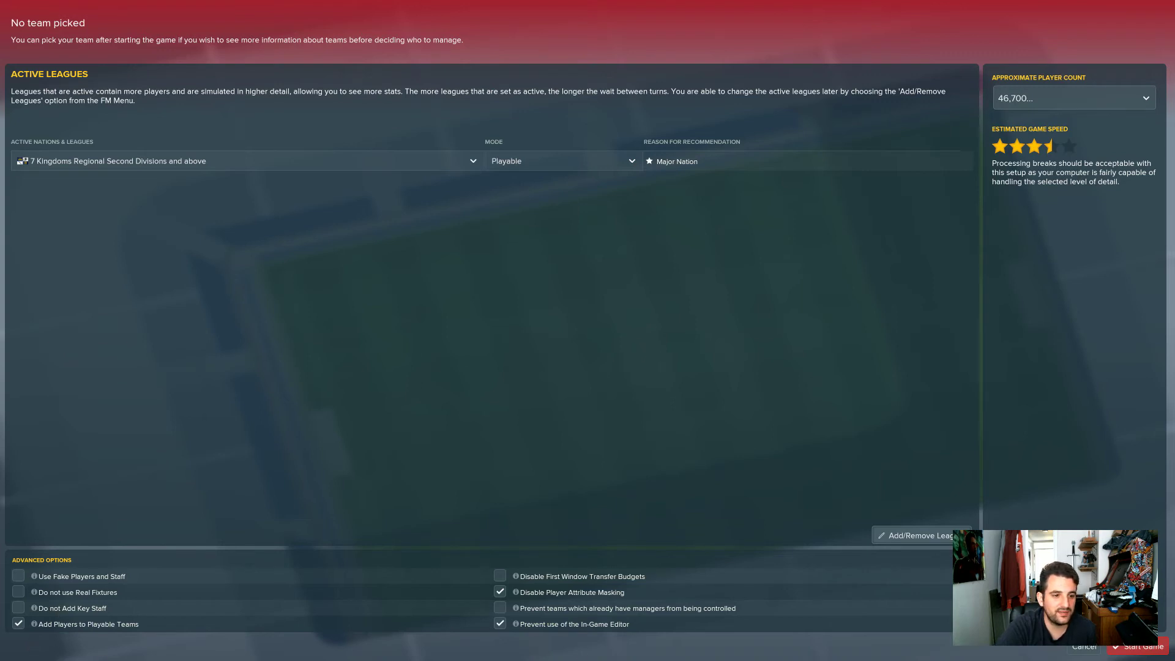
{"action": "left_click", "coordinate": [1137, 648]}
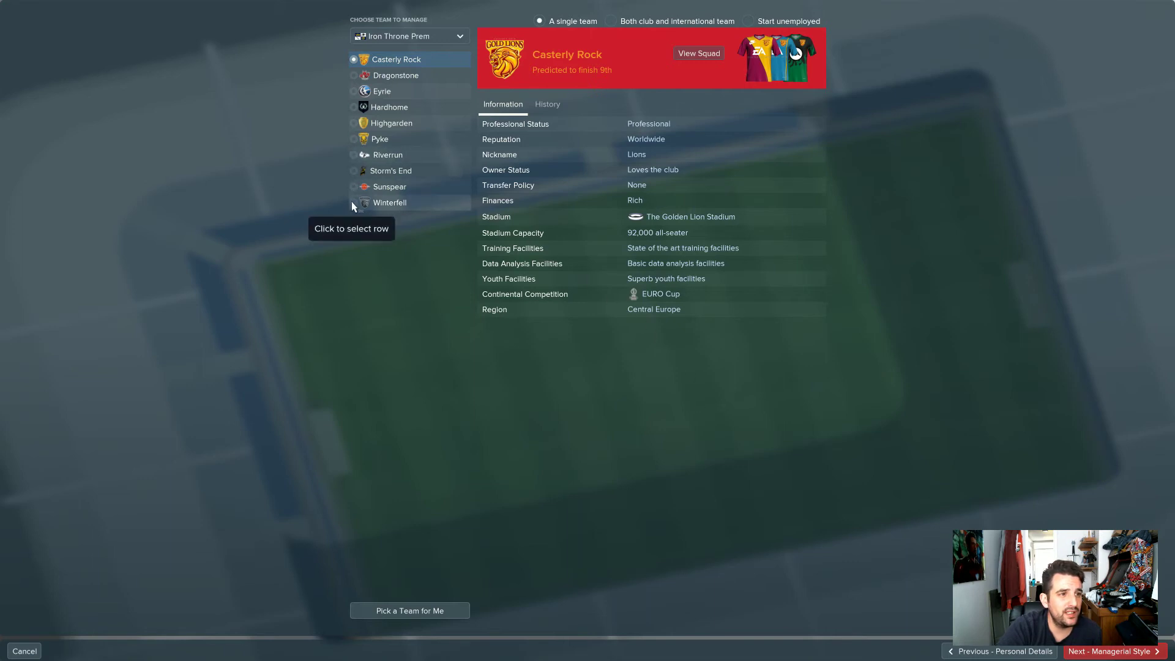
{"action": "left_click", "coordinate": [359, 77]}
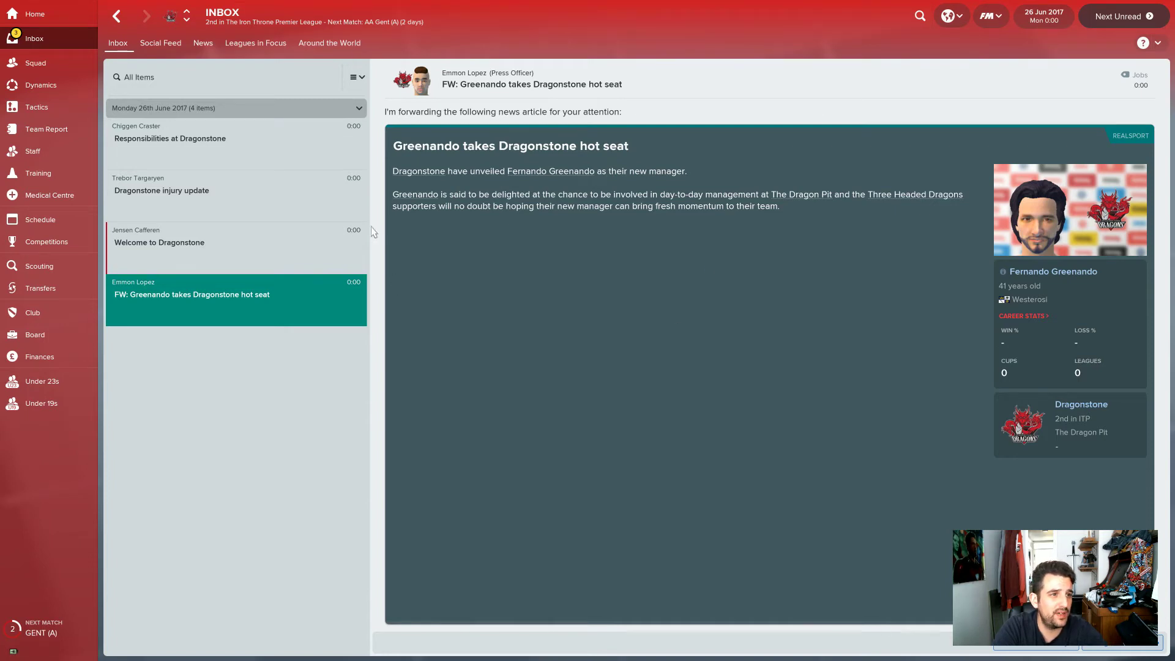
Step: Sort the Dragonstone squad by ability, examine the profile of the highest-rated attacking midfielder, and return to the squad list
{"action": "left_click", "coordinate": [16, 68]}
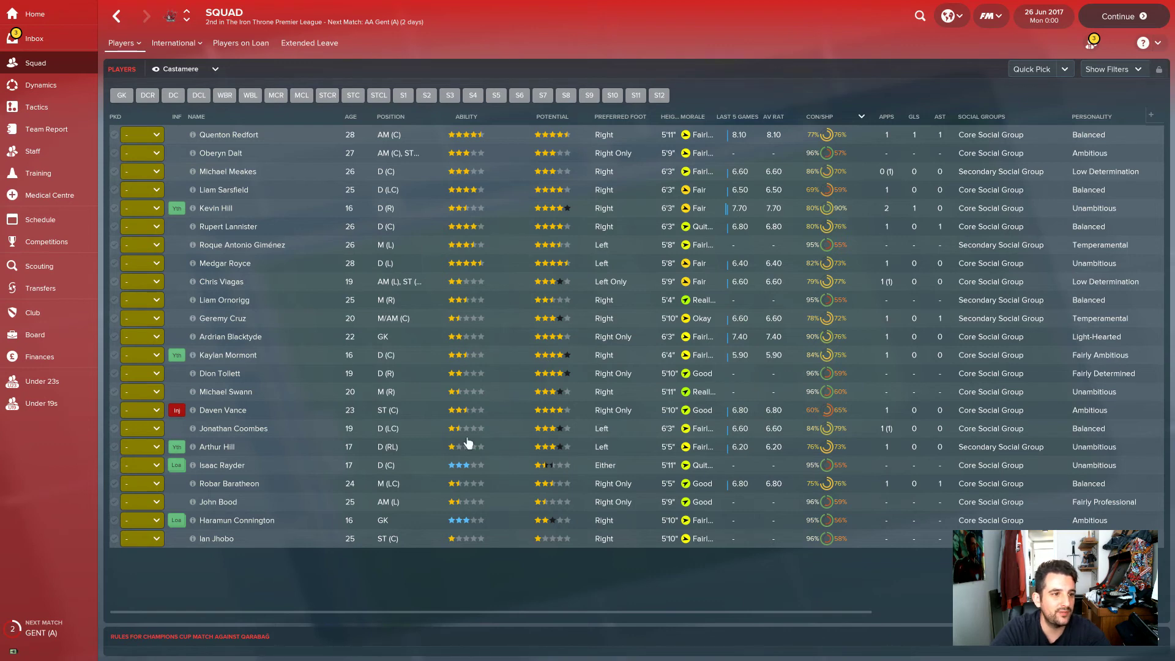
{"action": "left_click", "coordinate": [459, 117]}
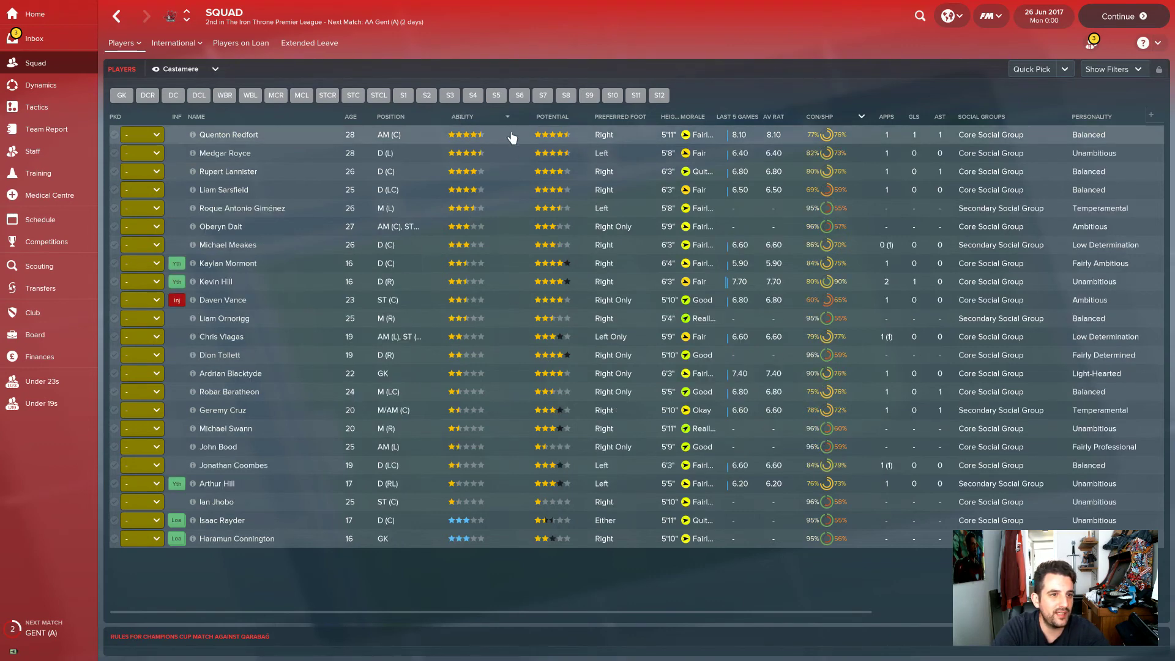
{"action": "mouse_move", "coordinate": [552, 316]}
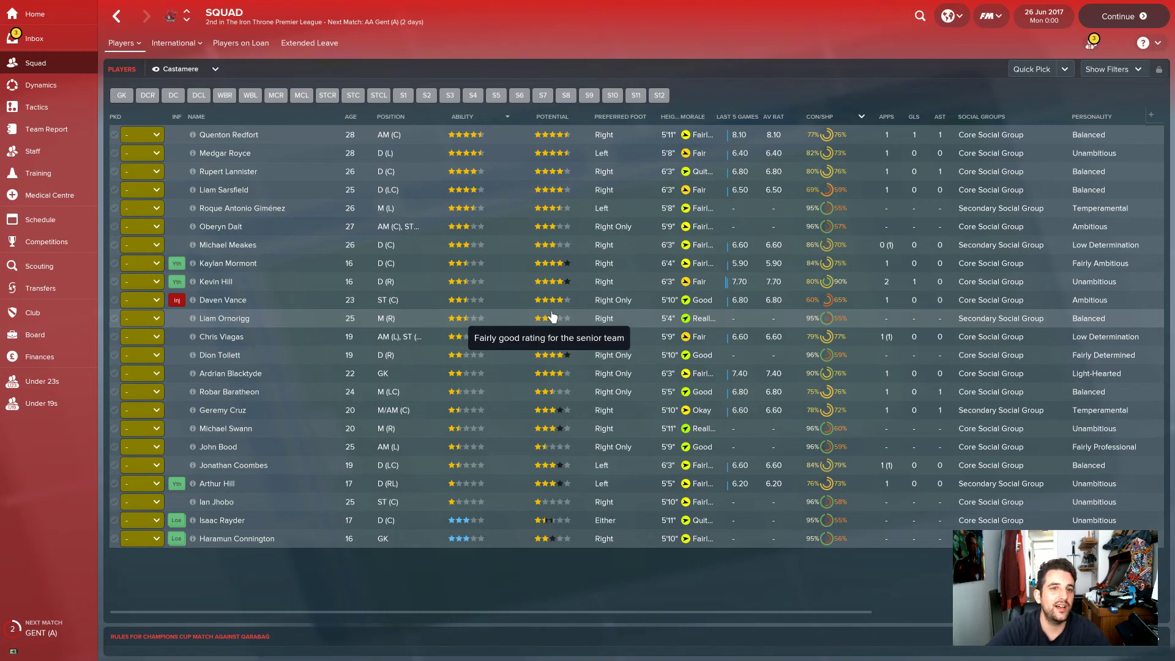
{"action": "left_click", "coordinate": [249, 137]}
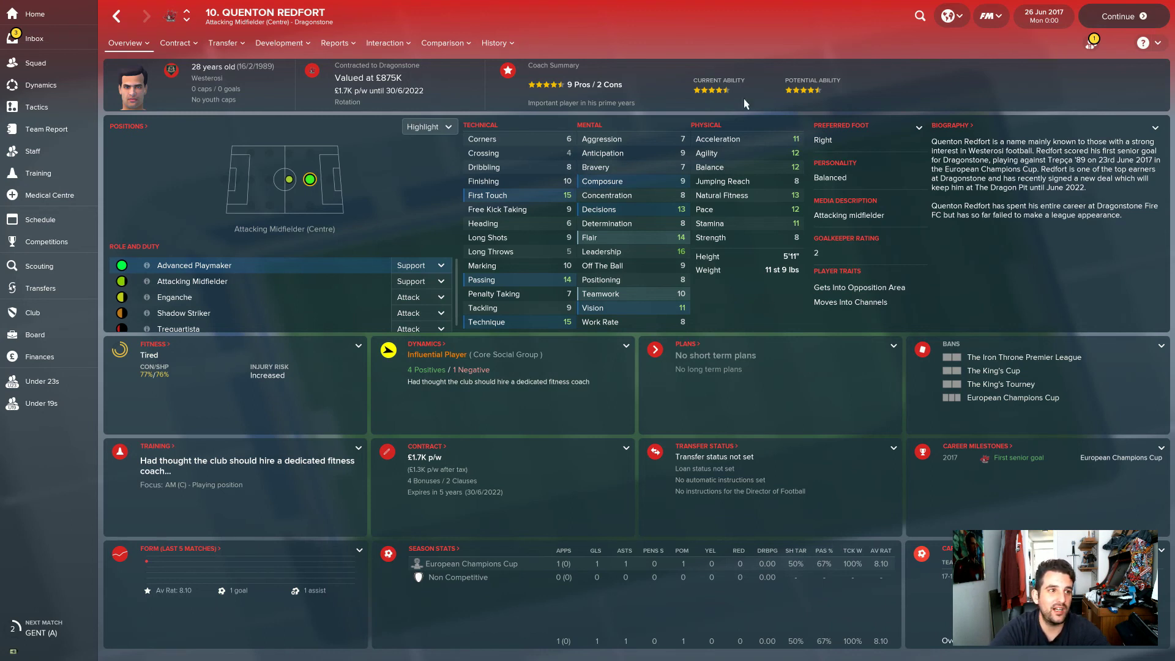
{"action": "left_click", "coordinate": [118, 16]}
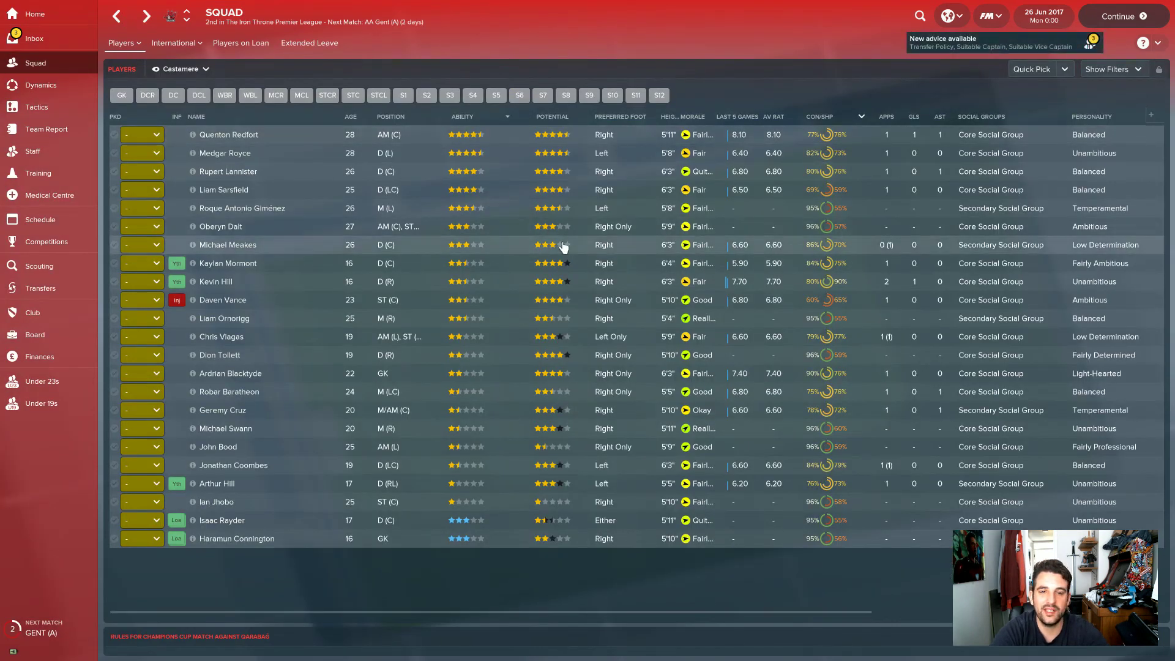